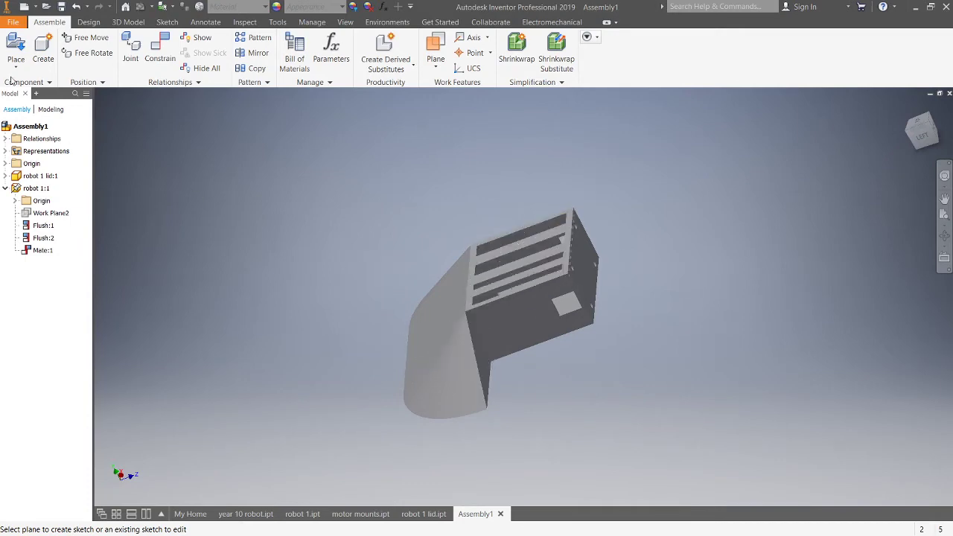
# - Display the robot 1 part and create a new drawing from the ISO.idw template
pyautogui.click(423, 513)
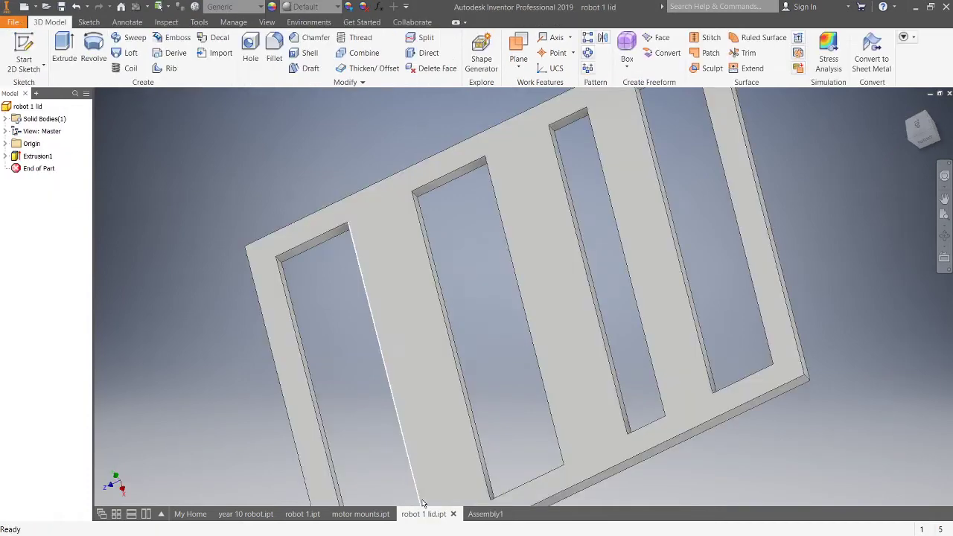
pyautogui.click(302, 514)
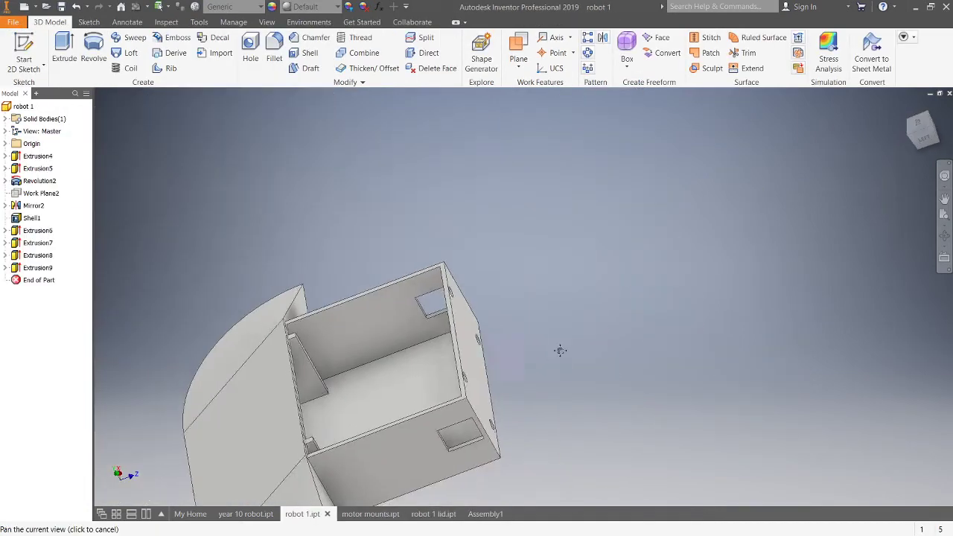
pyautogui.keyDown('shift'); pyautogui.moveTo(559, 347); pyautogui.dragTo(594, 312, button='middle'); pyautogui.keyUp('shift')
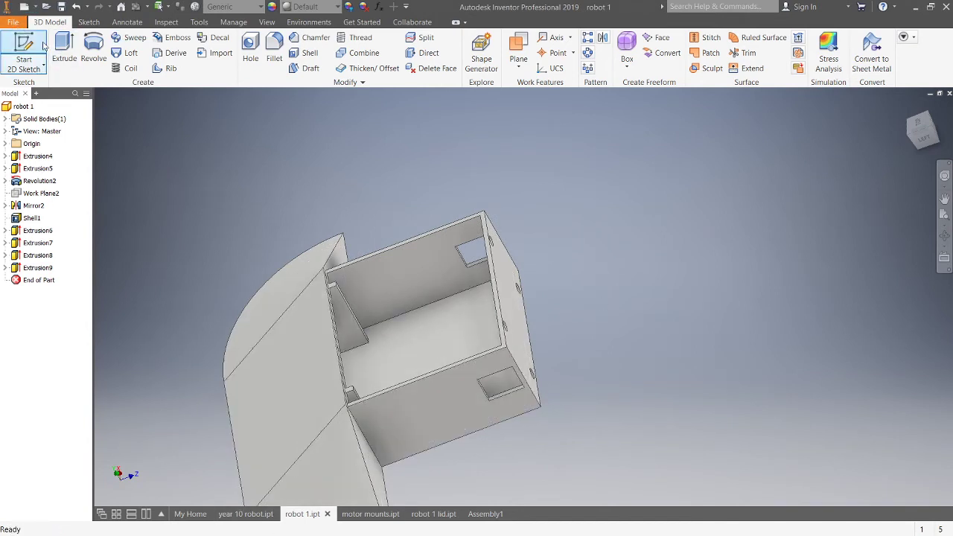
pyautogui.click(12, 23)
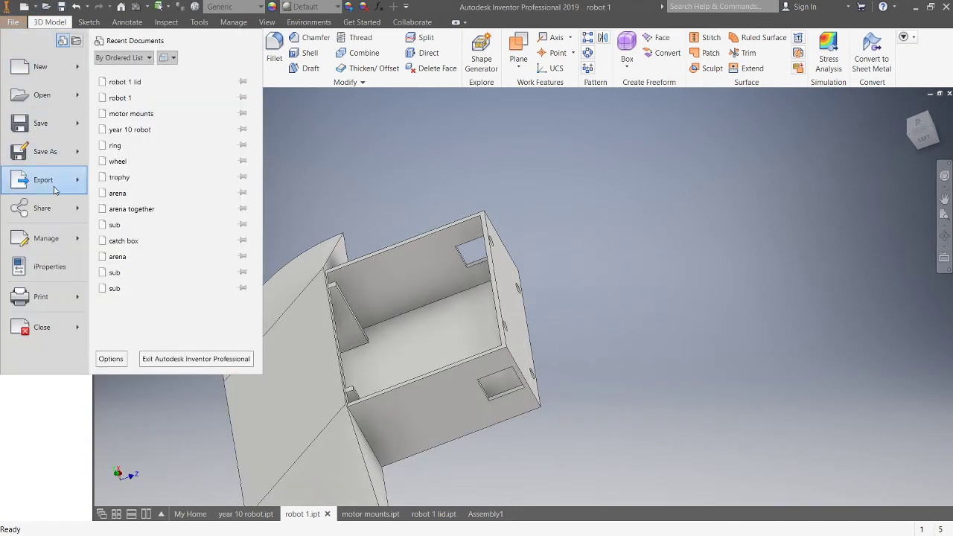
pyautogui.click(41, 66)
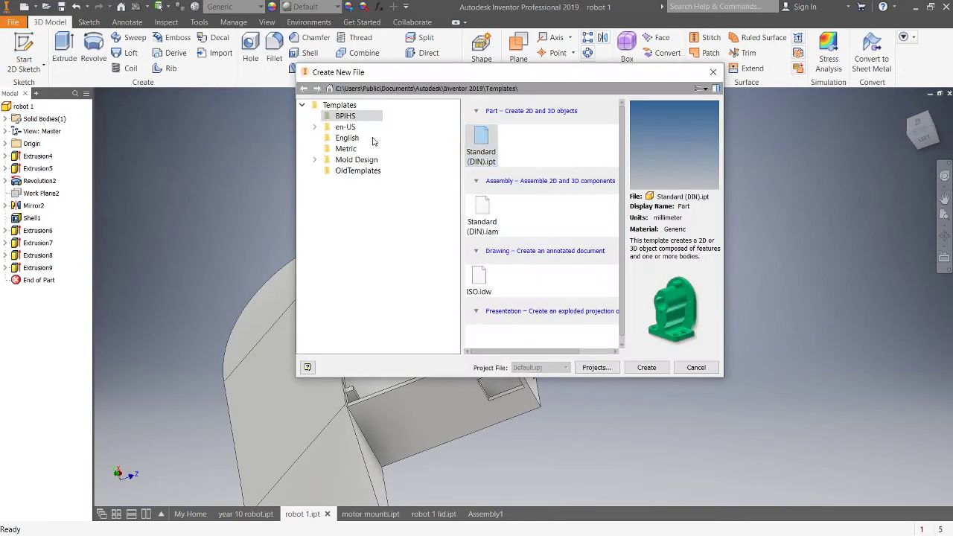
pyautogui.click(490, 290)
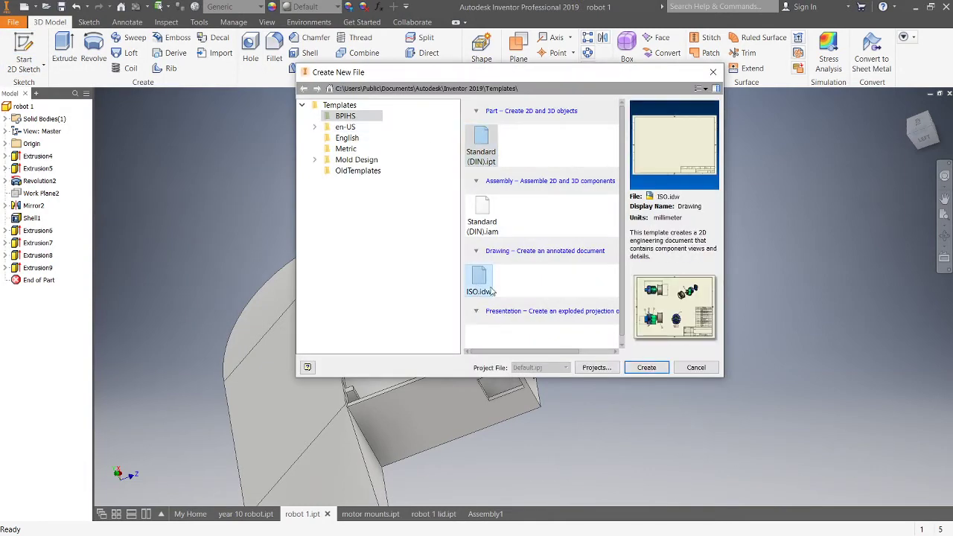
pyautogui.click(645, 368)
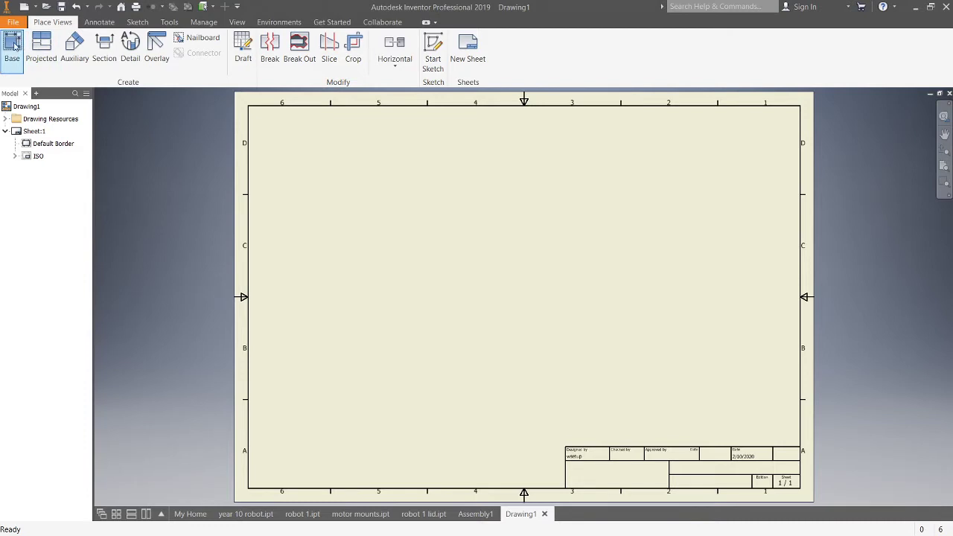
# - Place a base view of robot 1 on the sheet in the Top orientation at 1:1 scale
pyautogui.click(13, 47)
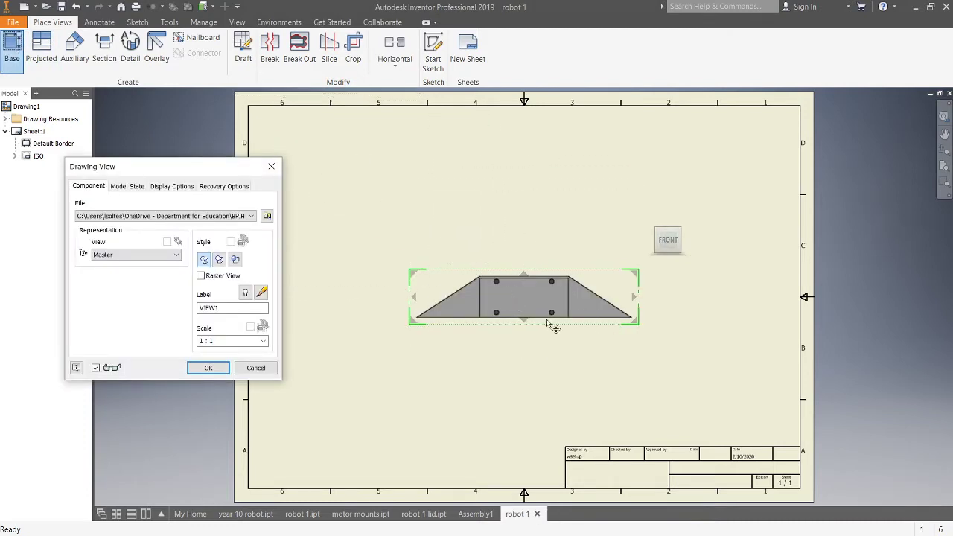
pyautogui.click(669, 257)
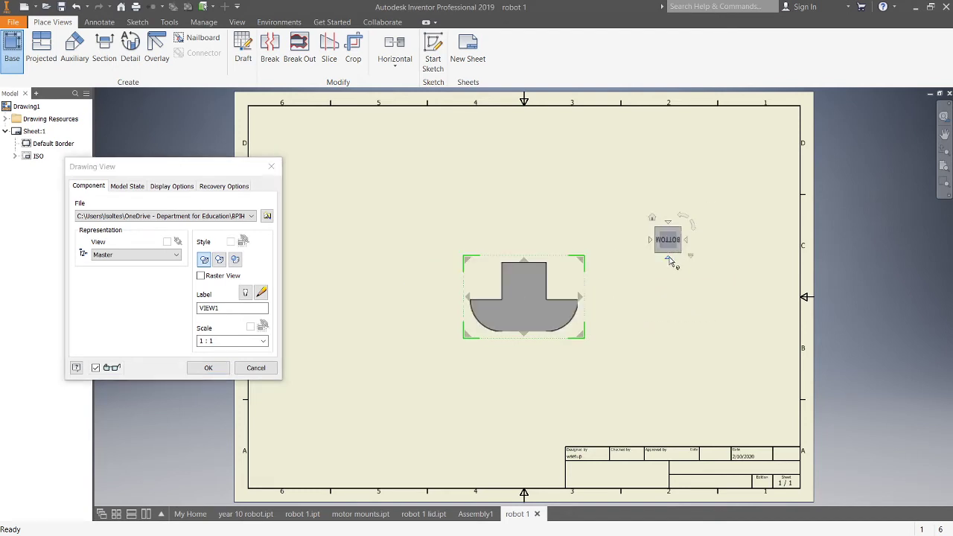
pyautogui.click(668, 223)
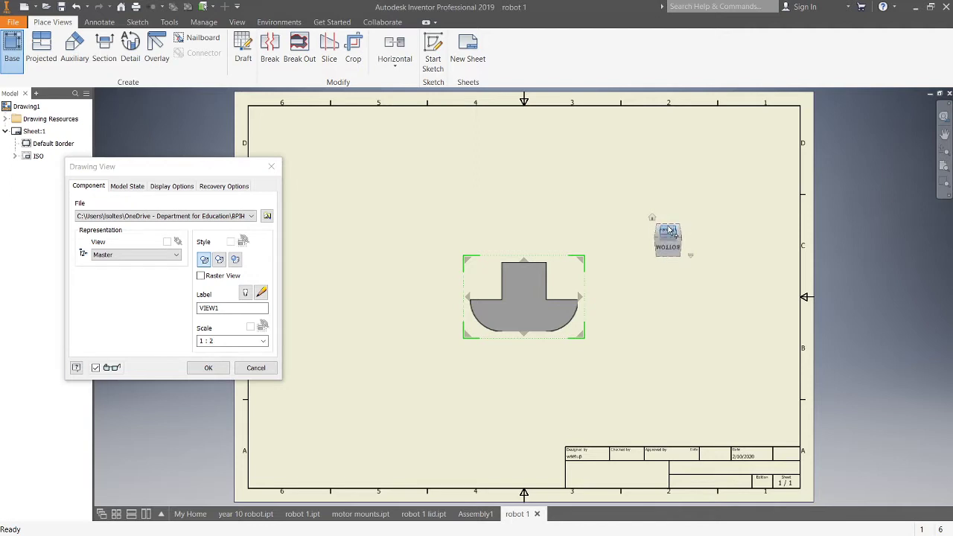
pyautogui.click(667, 223)
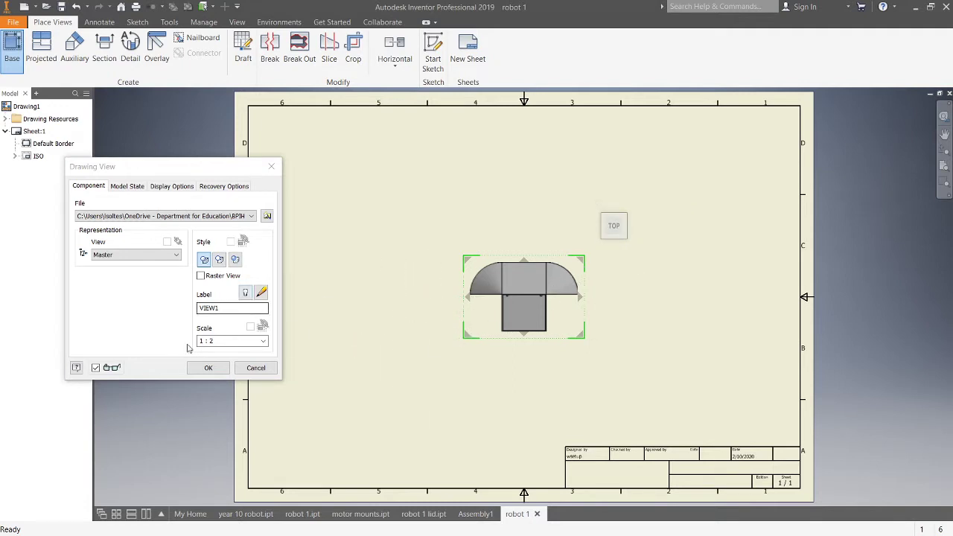
pyautogui.click(233, 341)
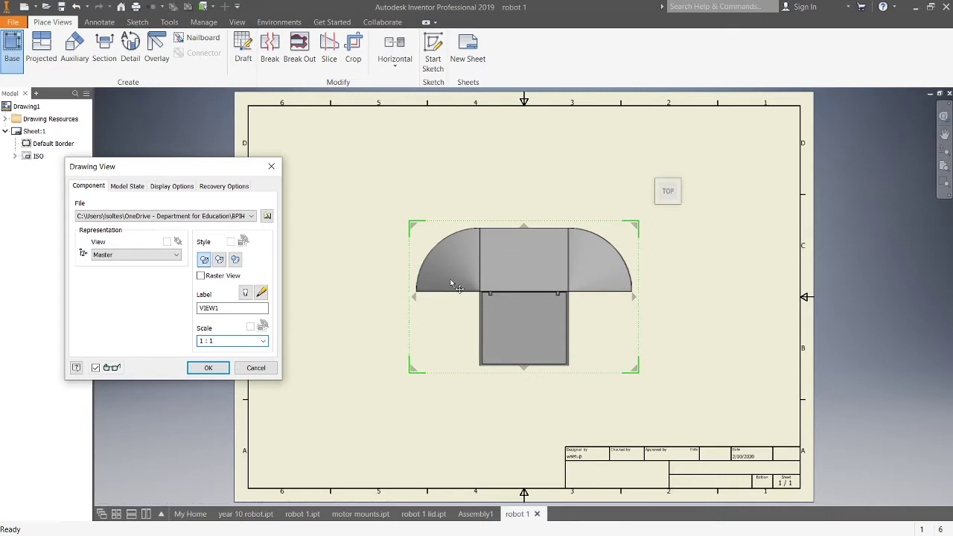
pyautogui.click(209, 368)
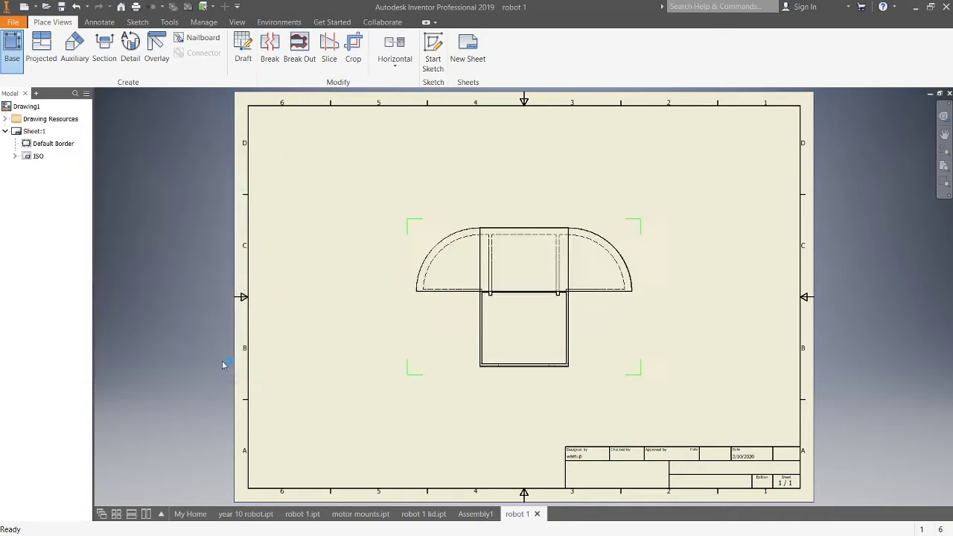
# - Try to move the base view toward the sheet's lower-left area and change its orientation to Back
pyautogui.doubleClick(526, 289)
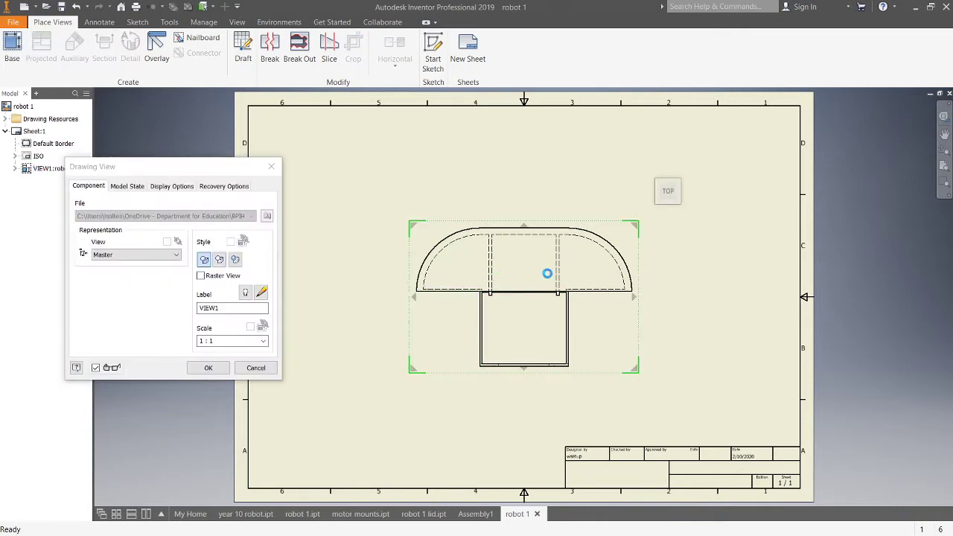
pyautogui.moveTo(548, 272); pyautogui.dragTo(422, 334)
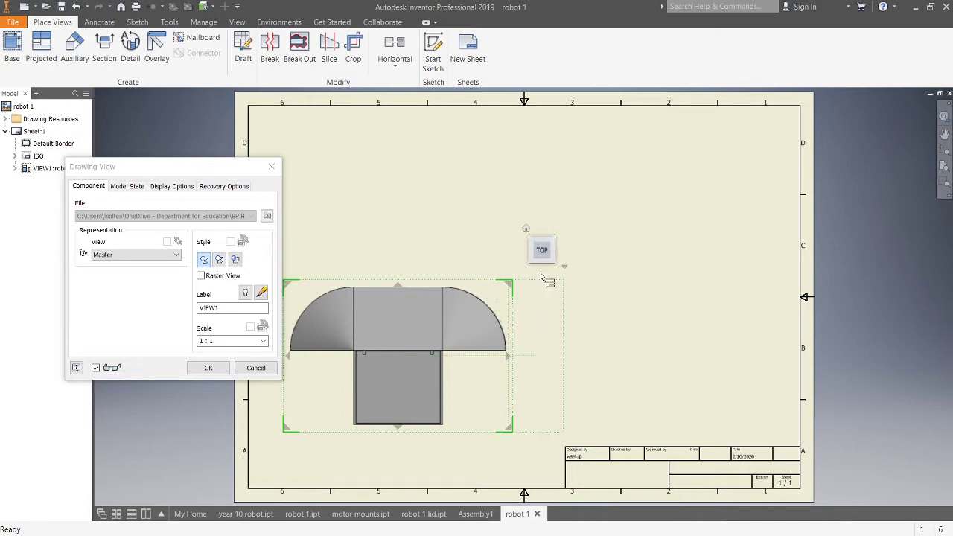
pyautogui.moveTo(562, 253)
pyautogui.click(543, 233)
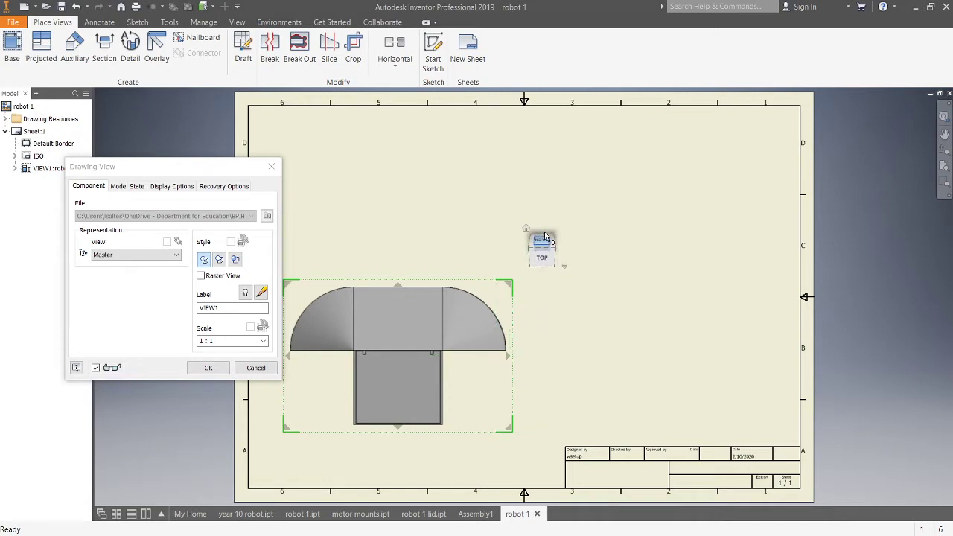
pyautogui.click(561, 251)
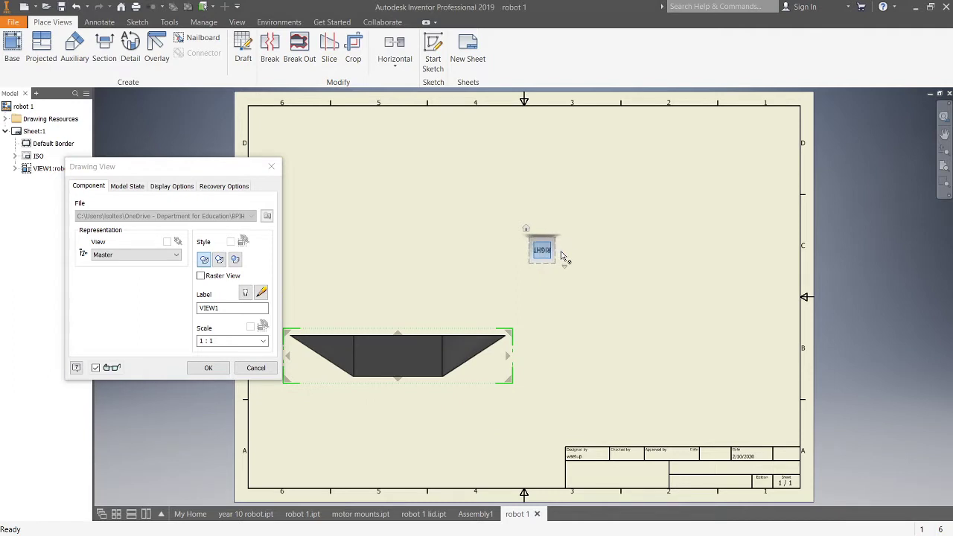
pyautogui.click(561, 252)
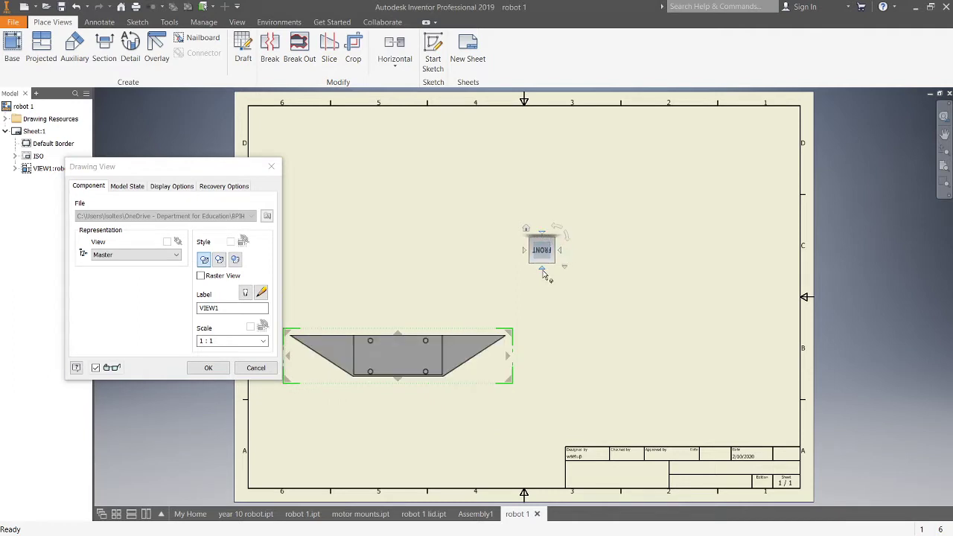
pyautogui.click(543, 269)
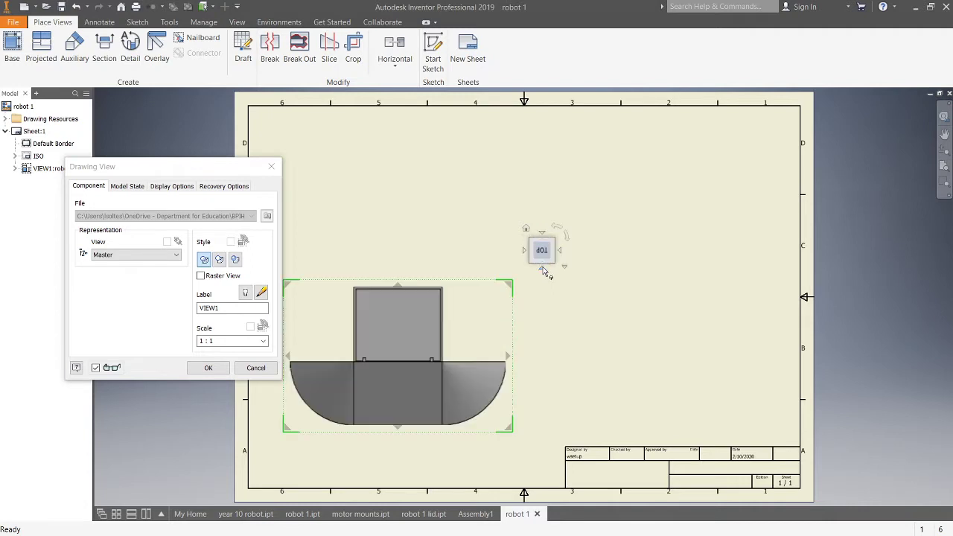
pyautogui.click(543, 270)
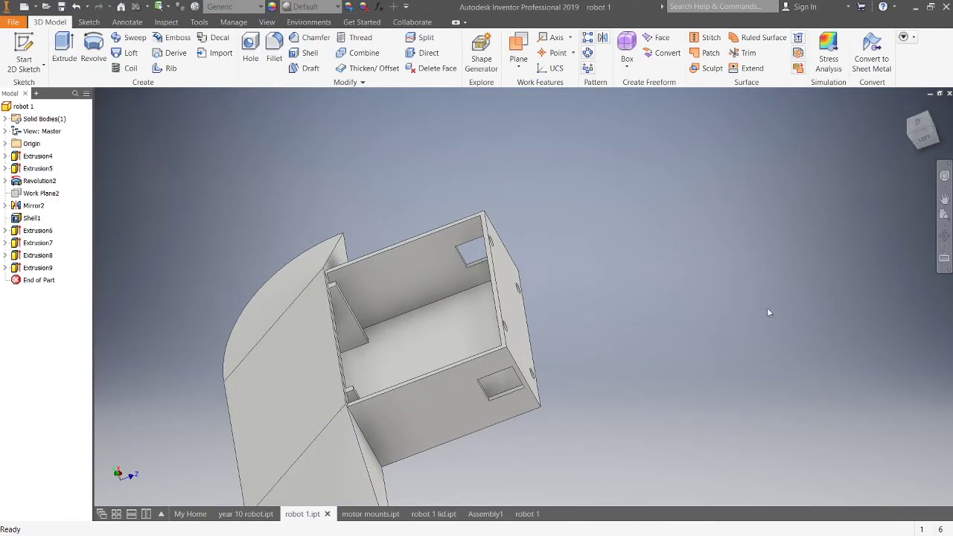
# - In the robot 1 part, redefine the current Back view as the Front view
pyautogui.keyDown('shift'); pyautogui.moveTo(766, 309); pyautogui.dragTo(895, 204, button='middle'); pyautogui.keyUp('shift')
pyautogui.click(915, 135)
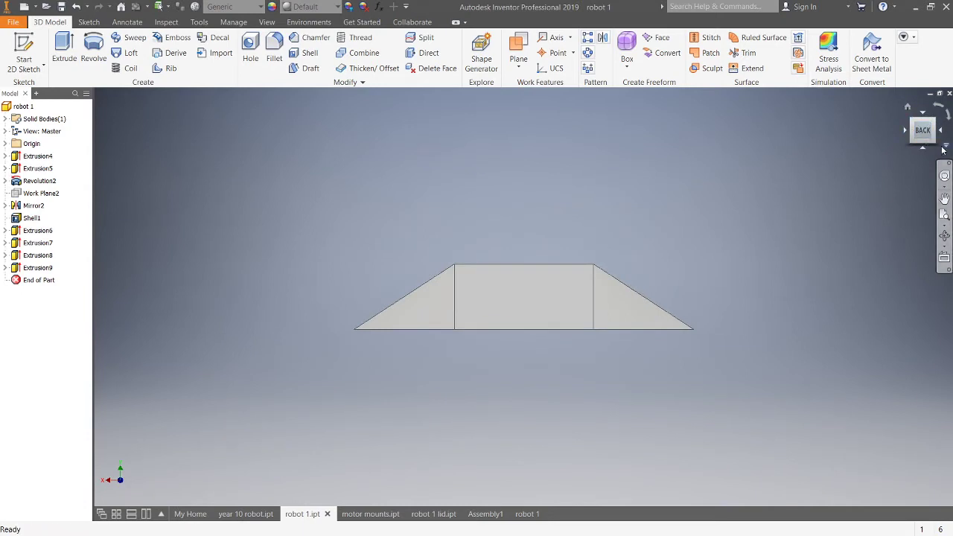
pyautogui.rightClick(920, 134)
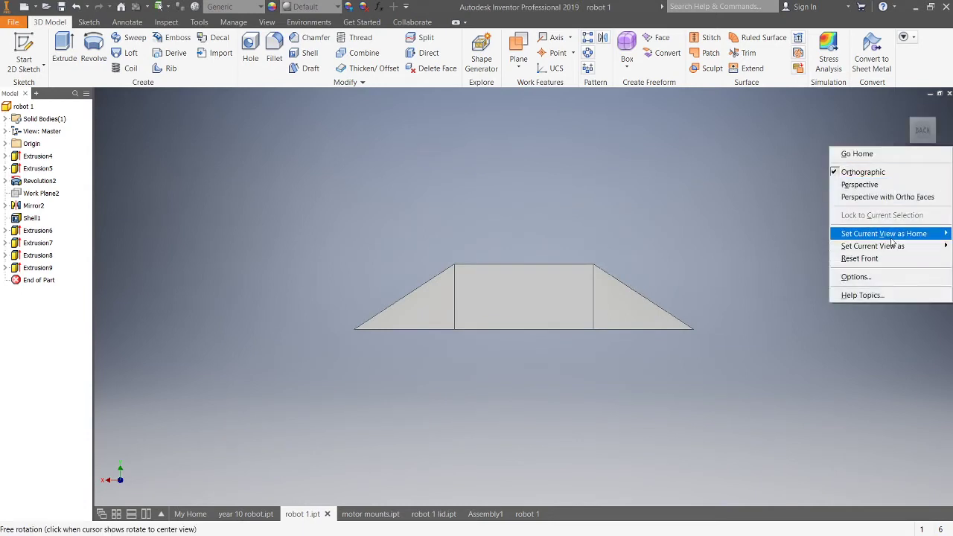
pyautogui.moveTo(894, 250)
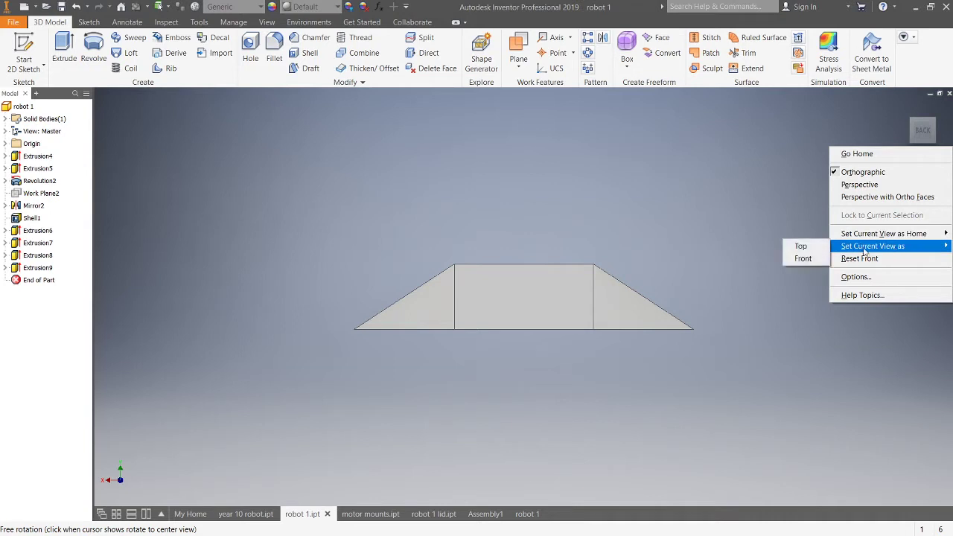
pyautogui.click(811, 259)
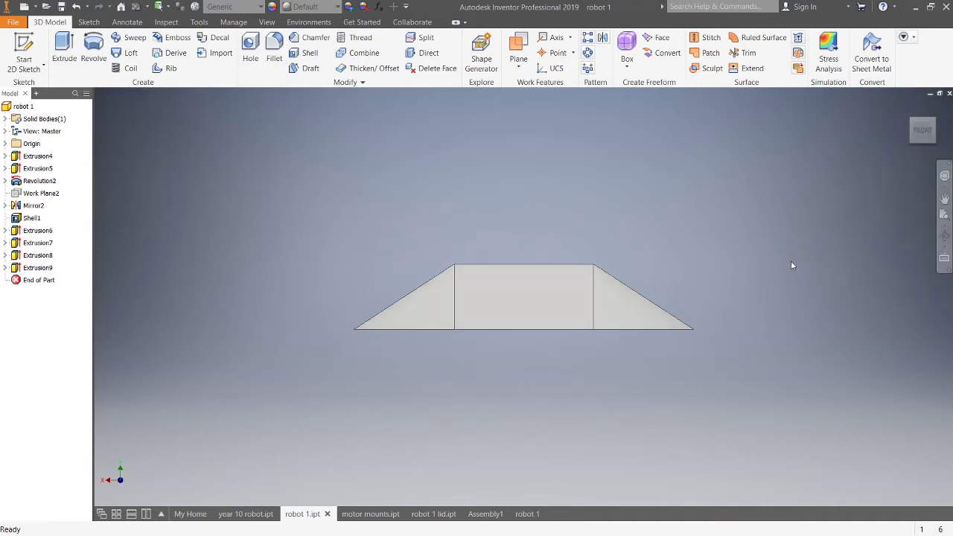
pyautogui.keyDown('shift'); pyautogui.moveTo(784, 222); pyautogui.dragTo(730, 279, button='middle'); pyautogui.keyUp('shift')
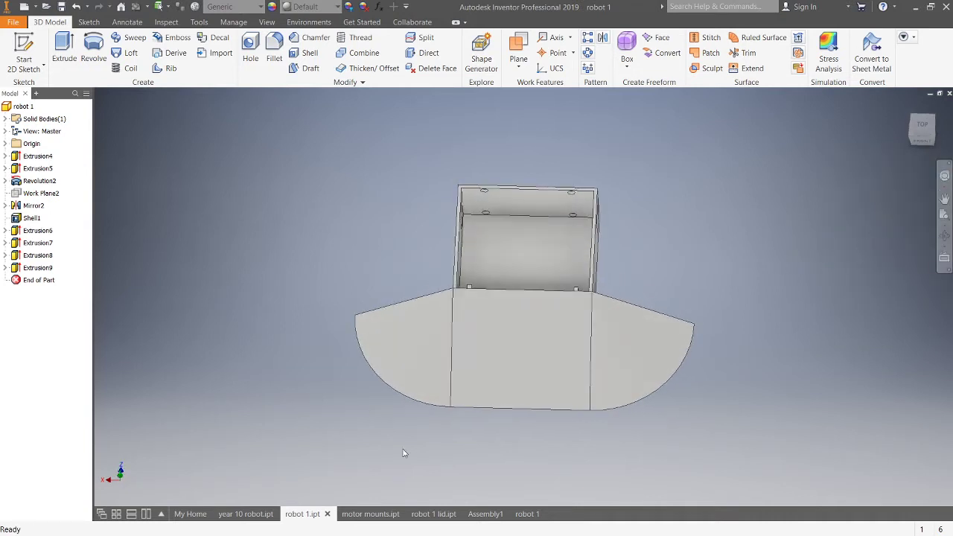
# - Return to the robot 1 drawing and try to turn the base view to the Back orientation
pyautogui.click(524, 514)
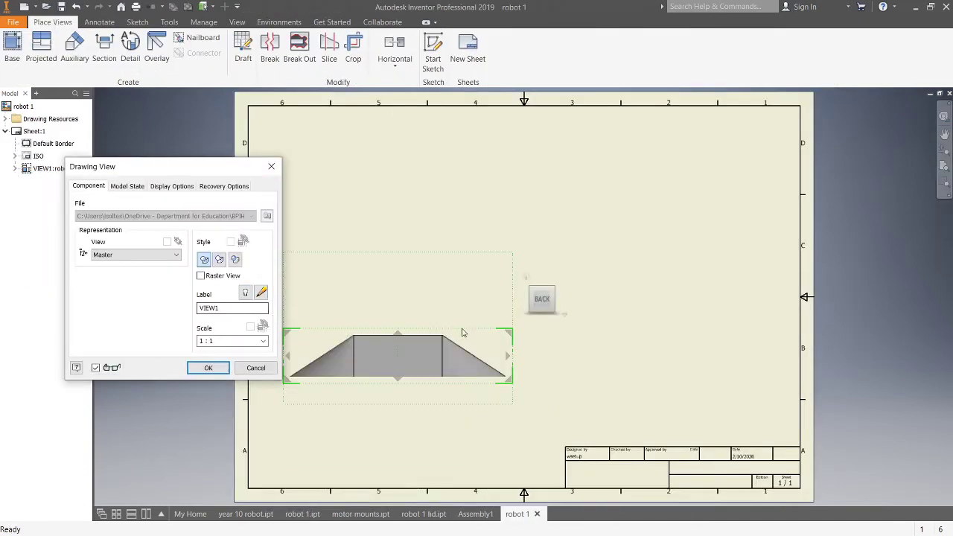
pyautogui.click(209, 368)
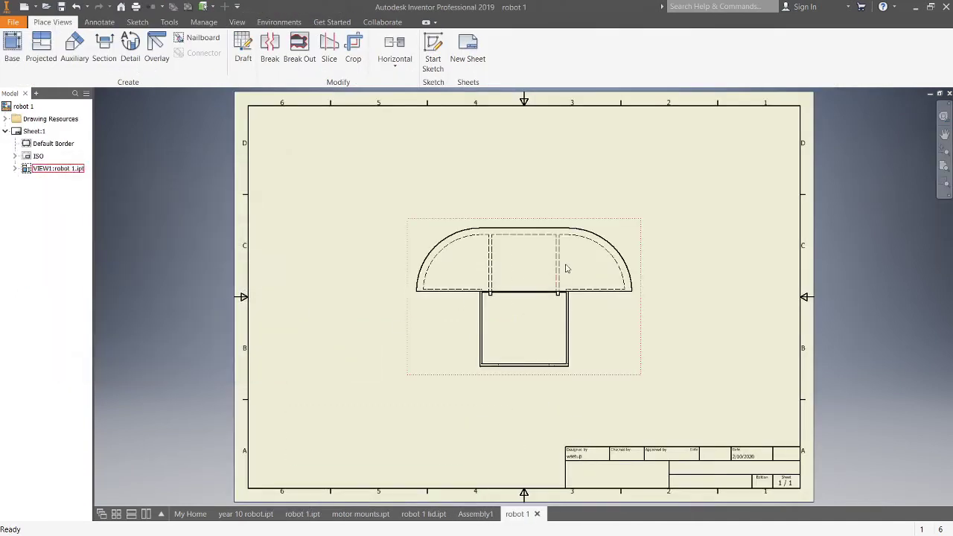
pyautogui.doubleClick(522, 282)
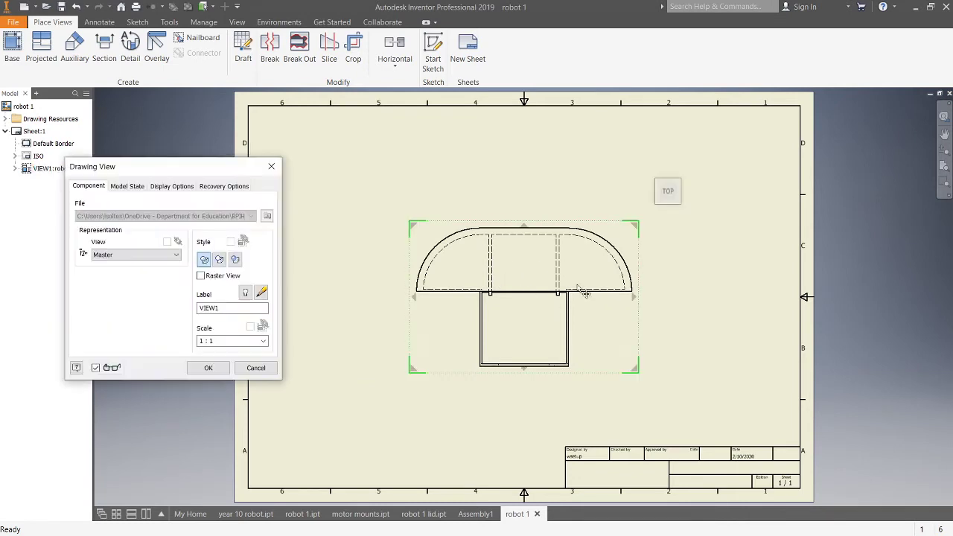
pyautogui.click(667, 208)
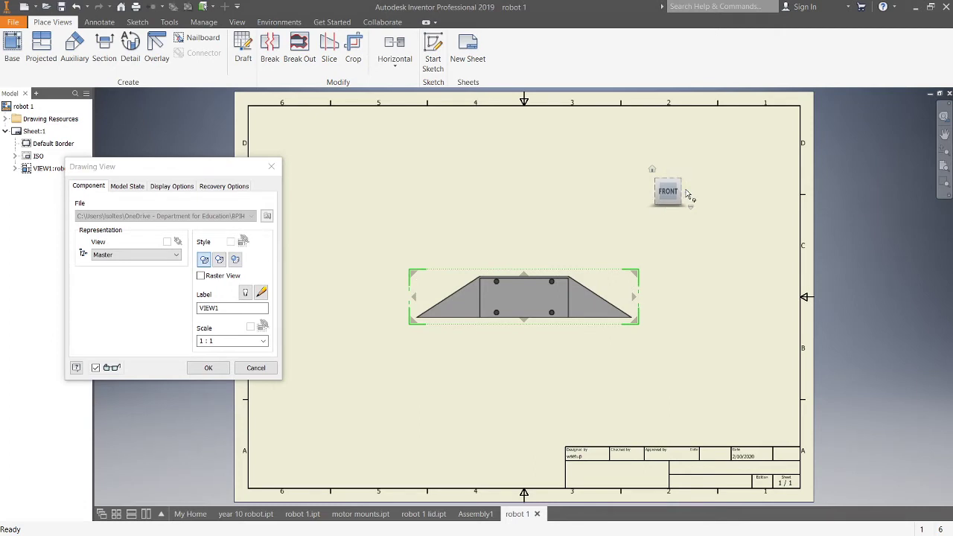
pyautogui.click(685, 193)
pyautogui.click(685, 193)
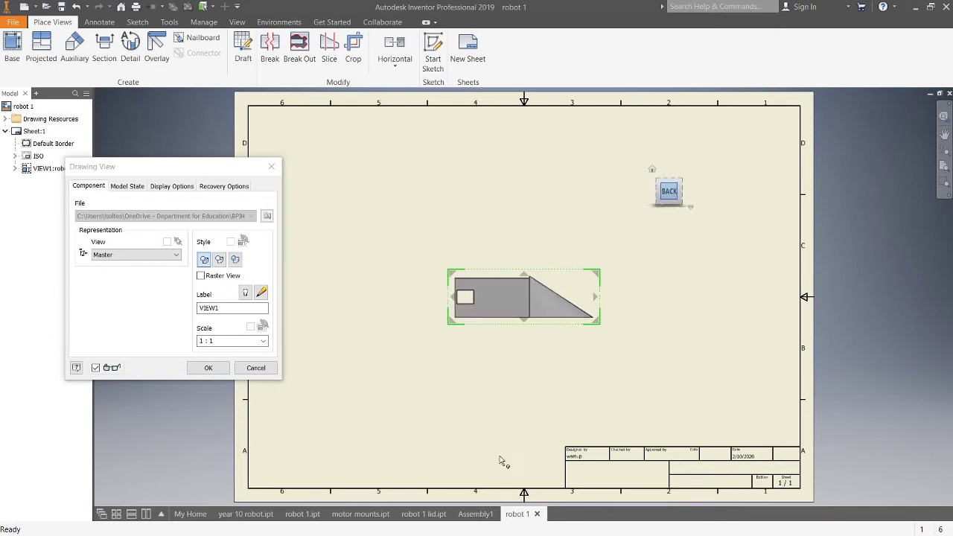
pyautogui.click(256, 367)
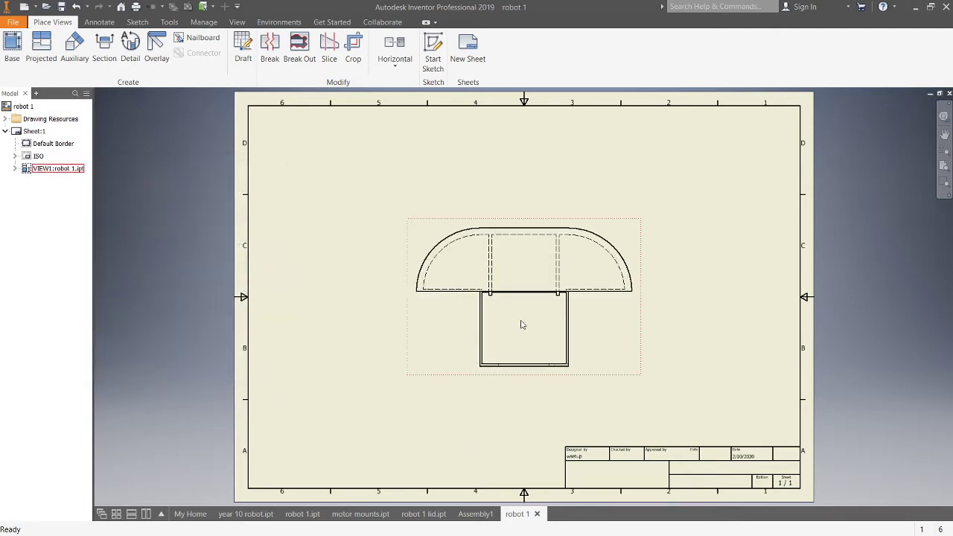
# - Delete the base view from the drawing sheet
pyautogui.click(522, 325)
pyautogui.press('Delete')
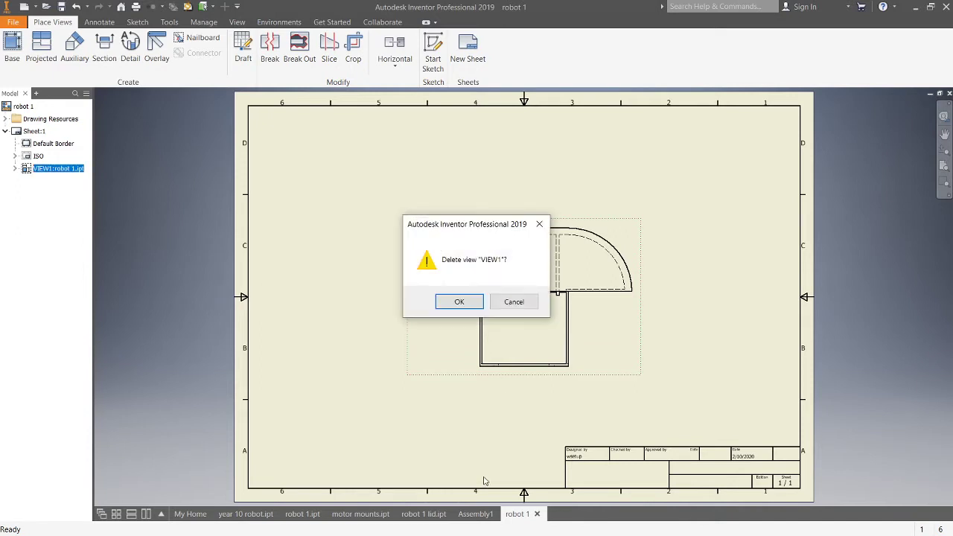
pyautogui.click(460, 305)
# - Create a new 1:1 base view of the robot 1 part in the Back orientation at the sheet's lower left
pyautogui.click(287, 514)
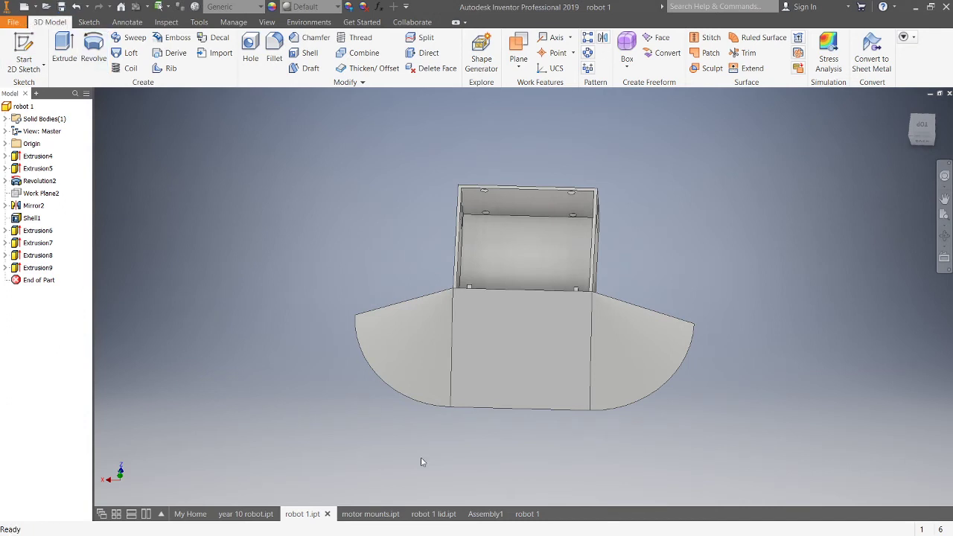
pyautogui.click(546, 516)
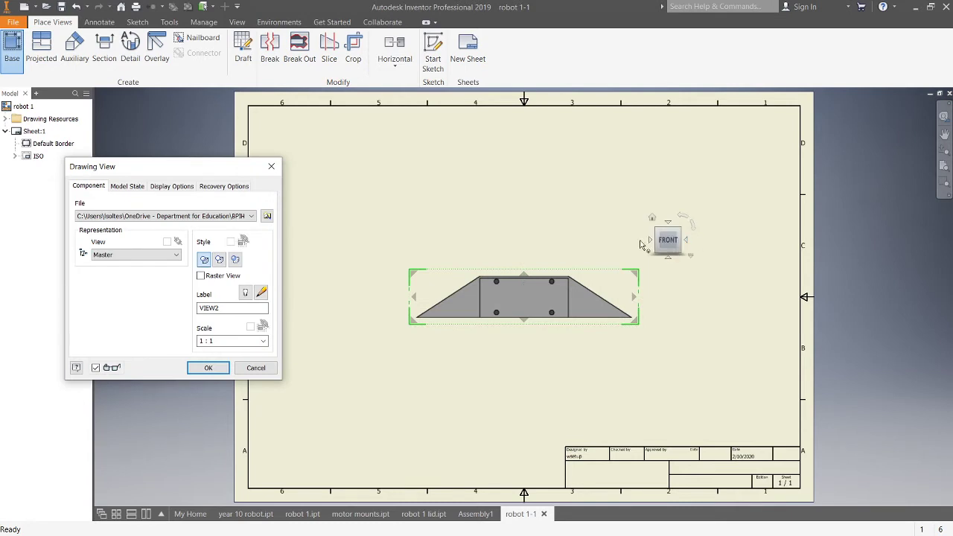
pyautogui.click(686, 241)
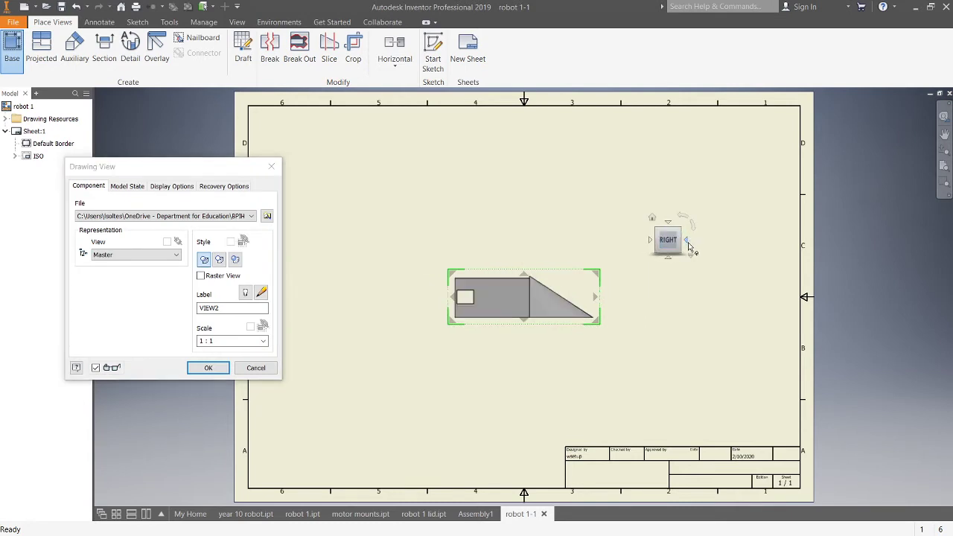
pyautogui.click(688, 242)
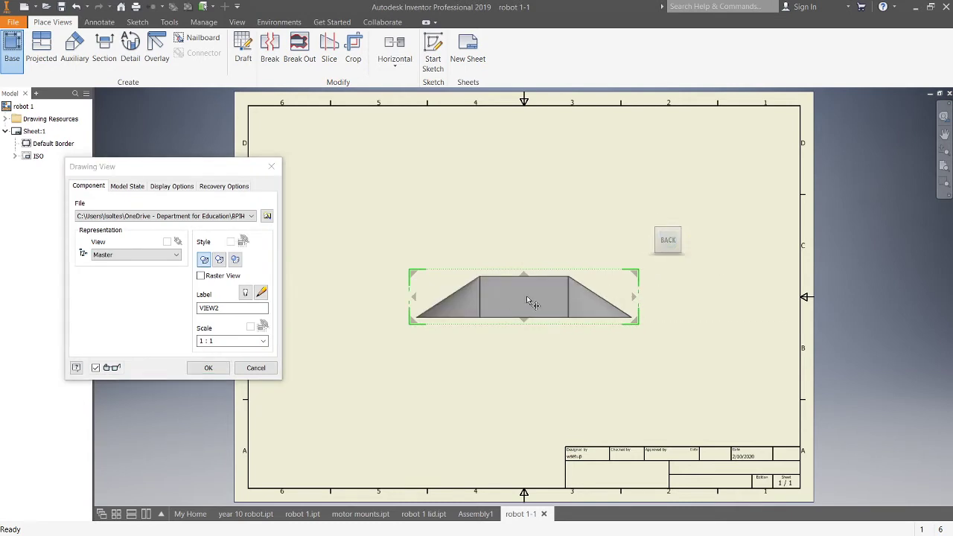
pyautogui.moveTo(528, 300); pyautogui.dragTo(413, 398)
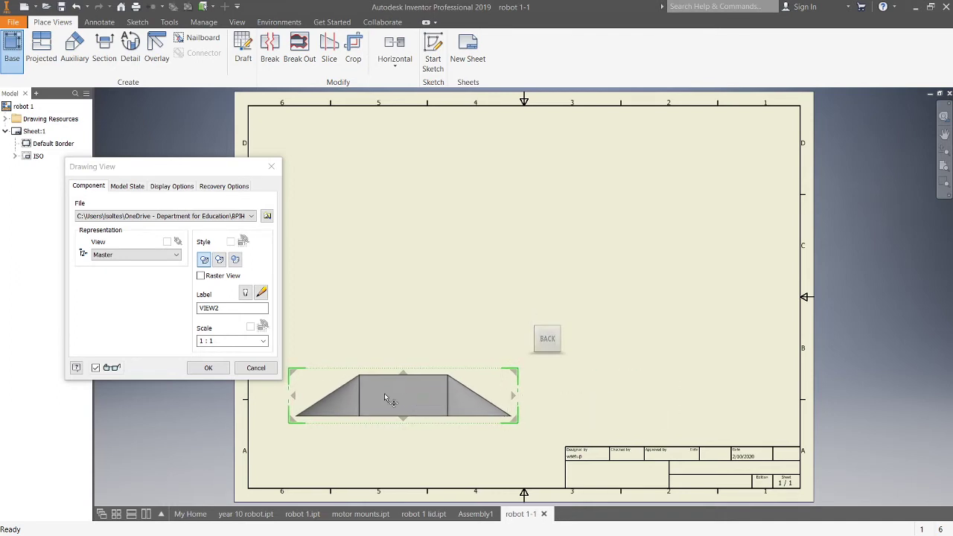
# - Add projected views beside and above the base view plus an isometric view at the sheet's upper right, and finish placing them
pyautogui.click(666, 419)
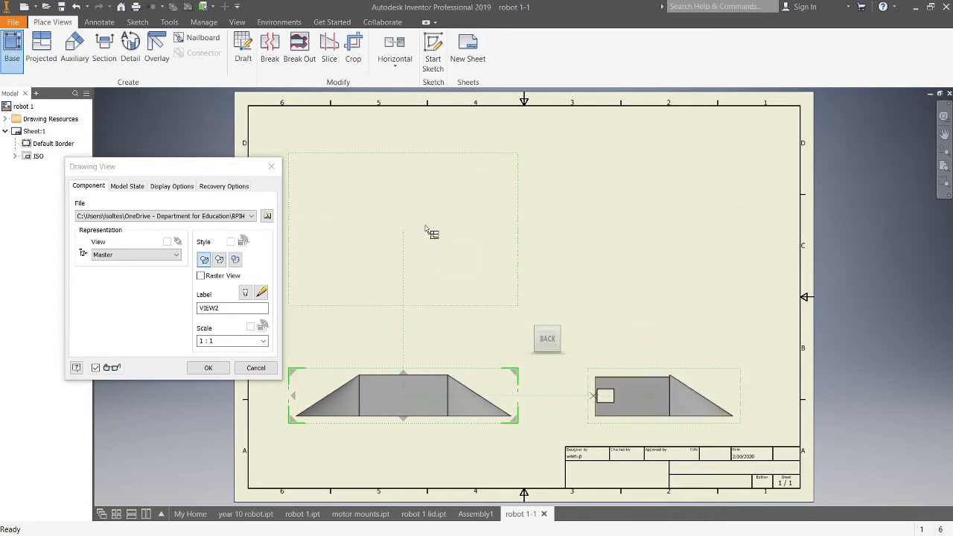
pyautogui.click(426, 229)
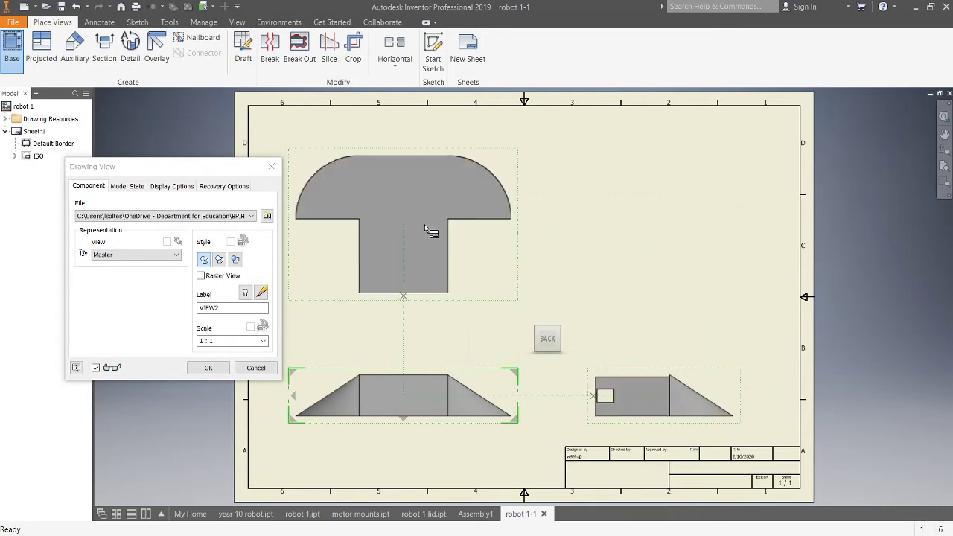
pyautogui.click(661, 243)
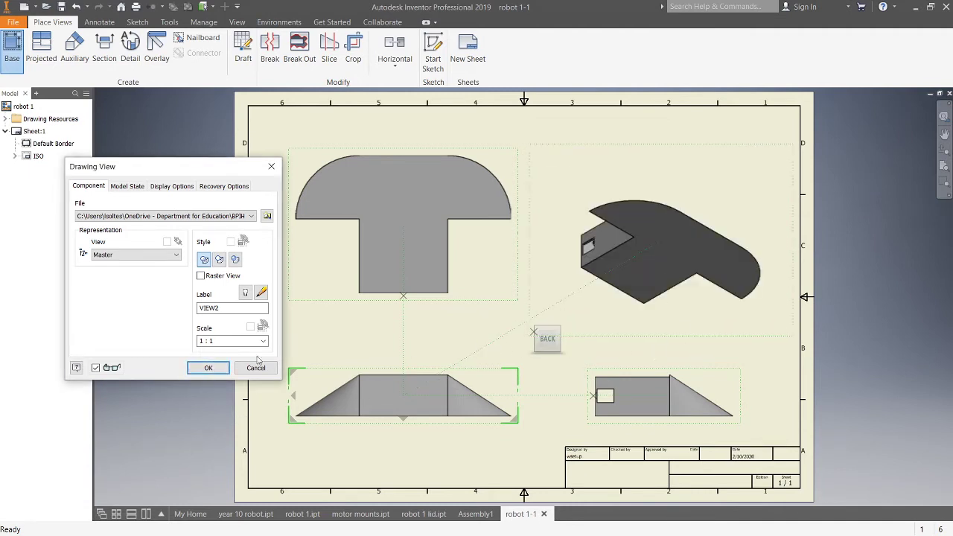
pyautogui.click(207, 368)
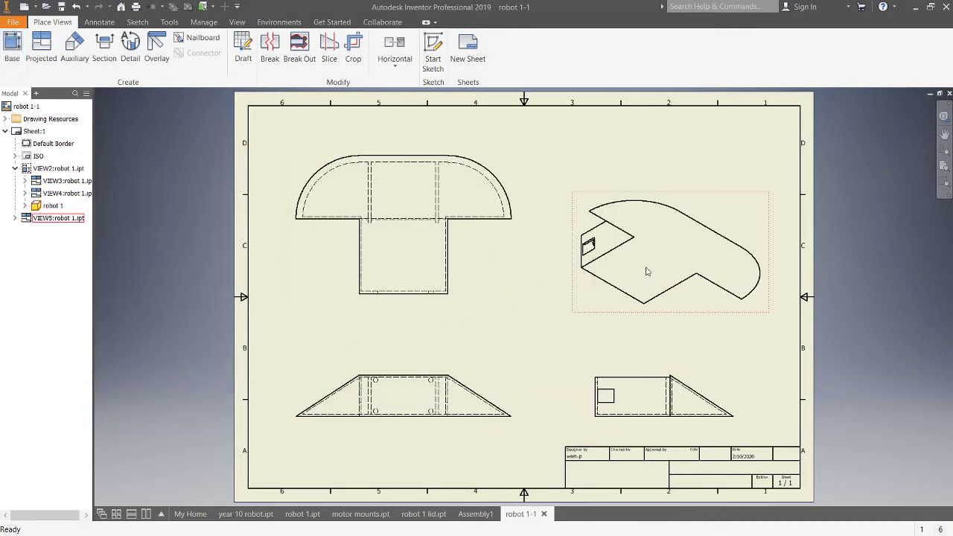
# - Reorient the isometric view so it looks from above into the open box with the curved nose facing forward
pyautogui.doubleClick(661, 251)
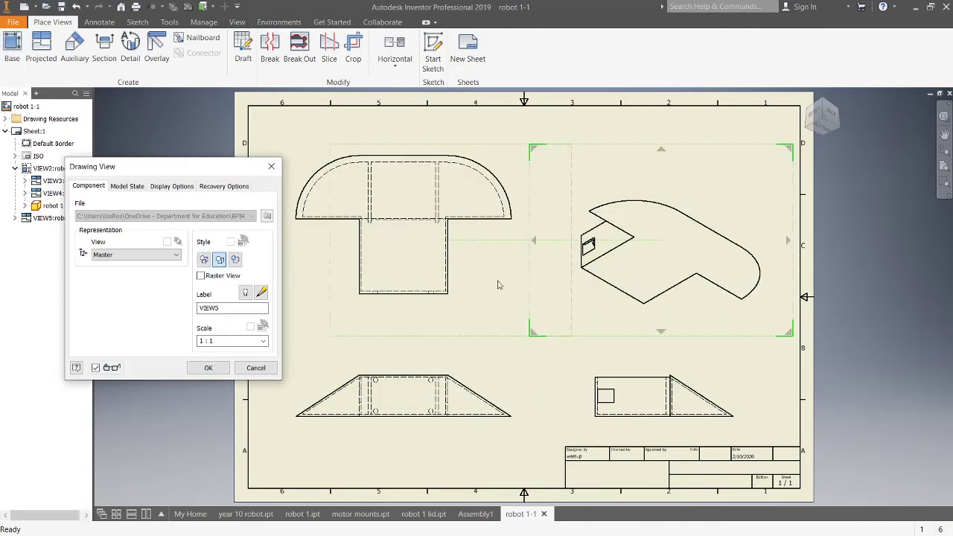
pyautogui.click(827, 108)
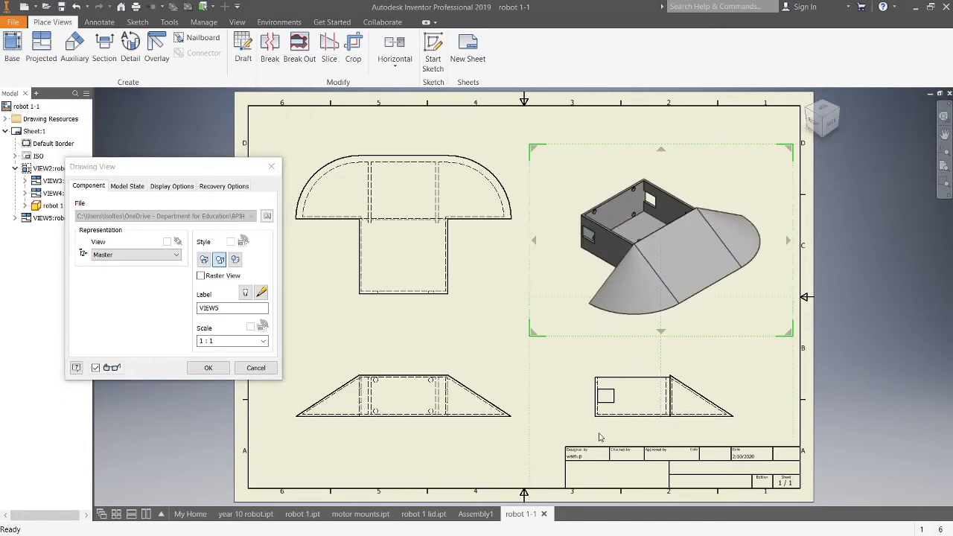
pyautogui.click(209, 368)
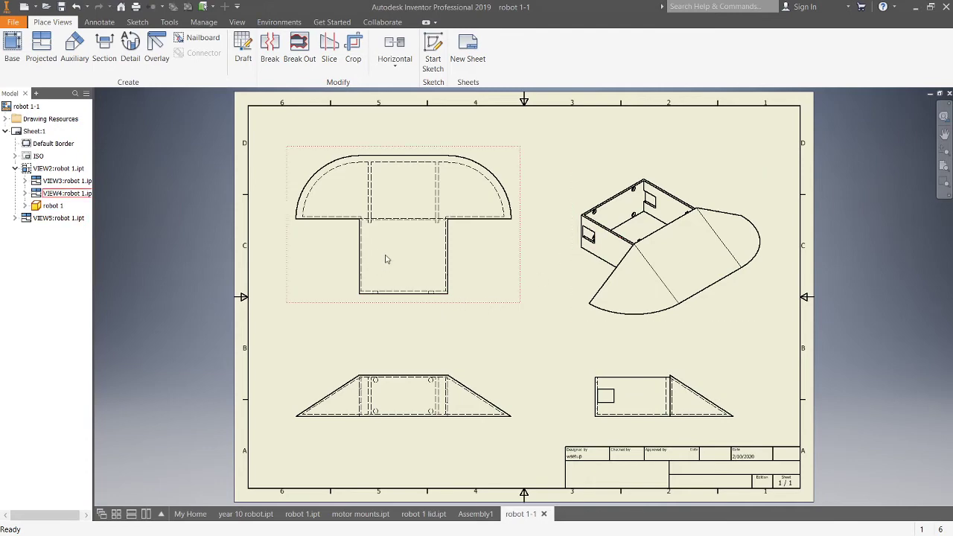
# - Dimension the base view's overall width between its two bottom corner points, placing the dimension near the sheet's lower border
pyautogui.scroll(-3, 386, 257)
pyautogui.moveTo(567, 351); pyautogui.dragTo(610, 179, button='middle')
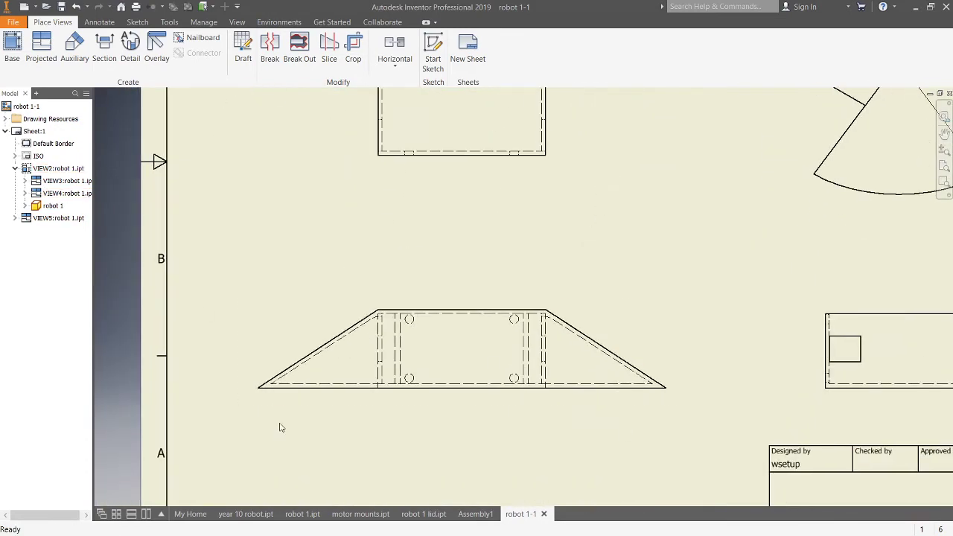
pyautogui.click(105, 23)
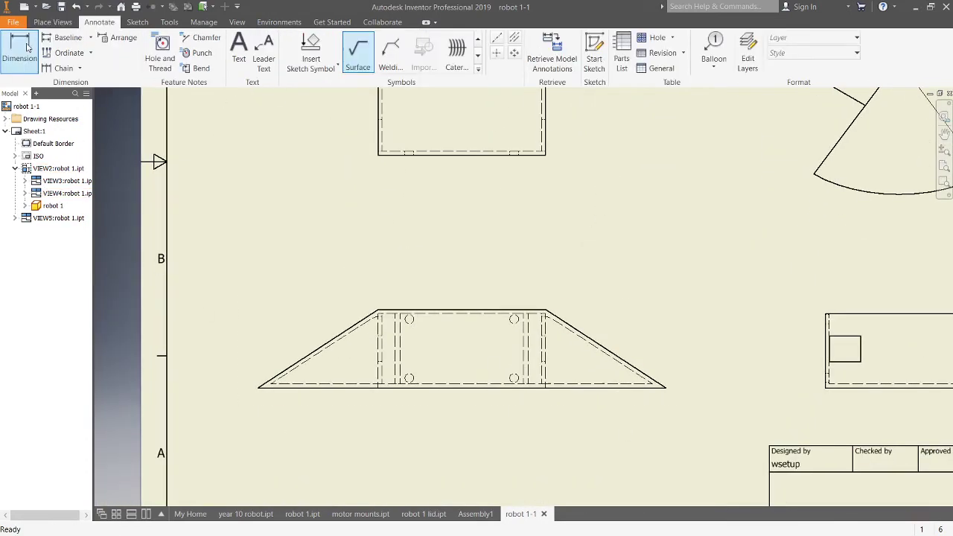
pyautogui.click(22, 48)
pyautogui.scroll(-3, 251, 394)
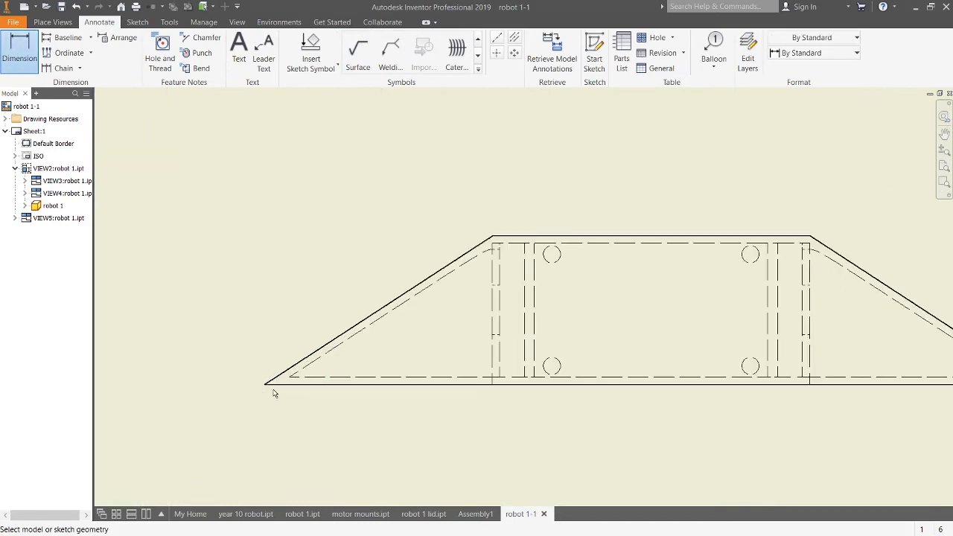
pyautogui.click(264, 385)
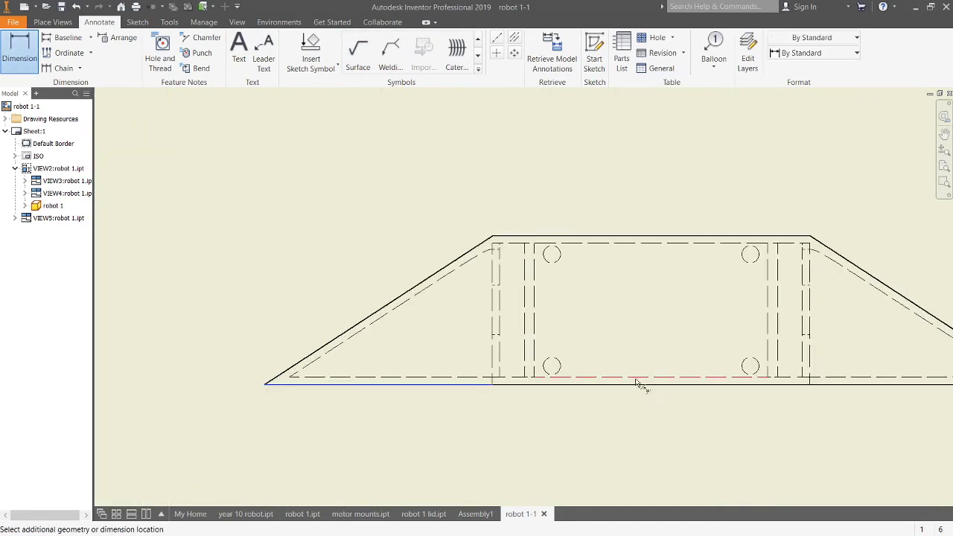
pyautogui.moveTo(588, 363); pyautogui.dragTo(278, 377, button='middle')
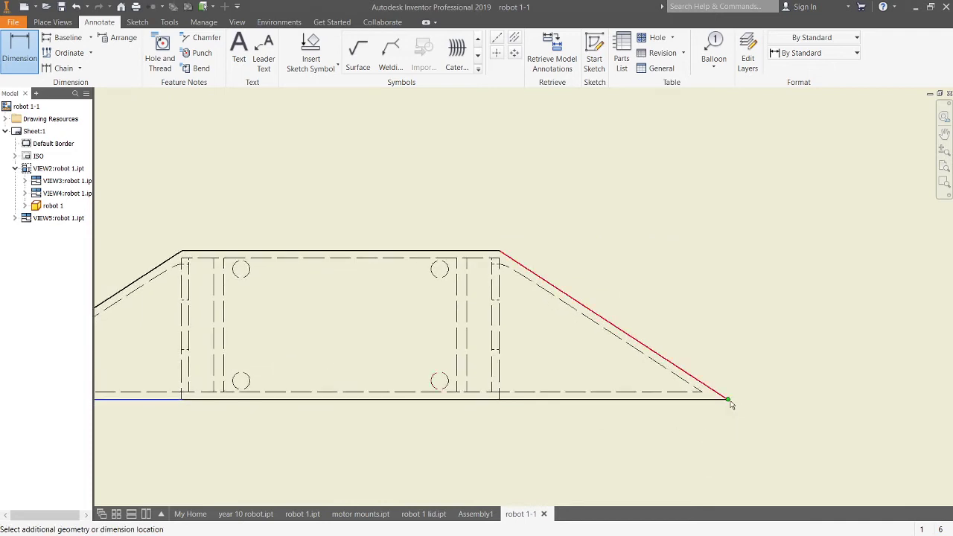
pyautogui.click(728, 400)
pyautogui.scroll(-5, 349, 464)
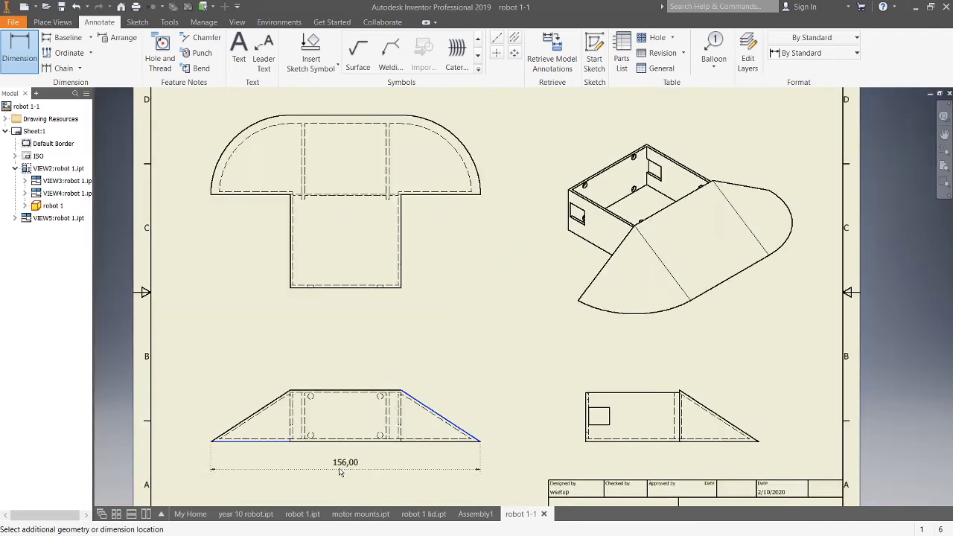
pyautogui.moveTo(361, 479); pyautogui.dragTo(374, 325, button='middle')
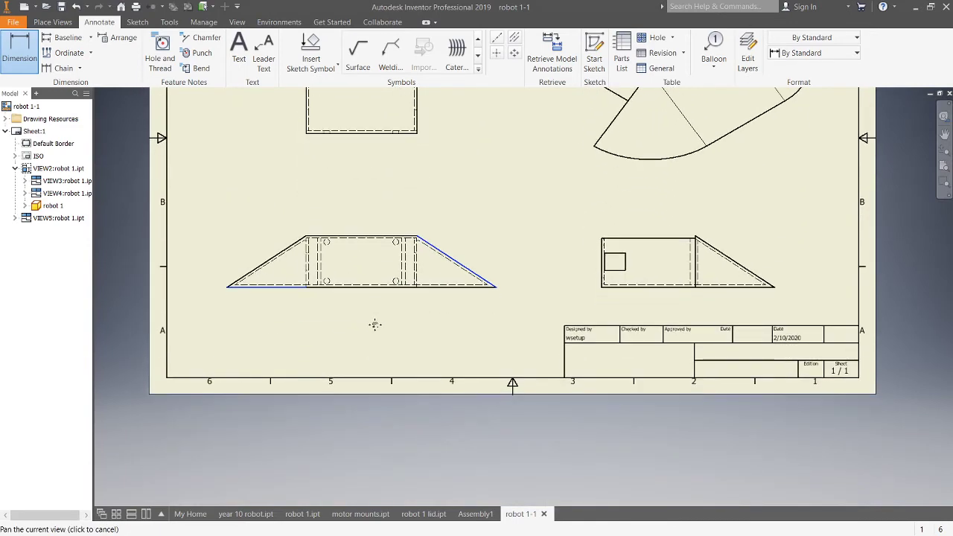
pyautogui.click(367, 354)
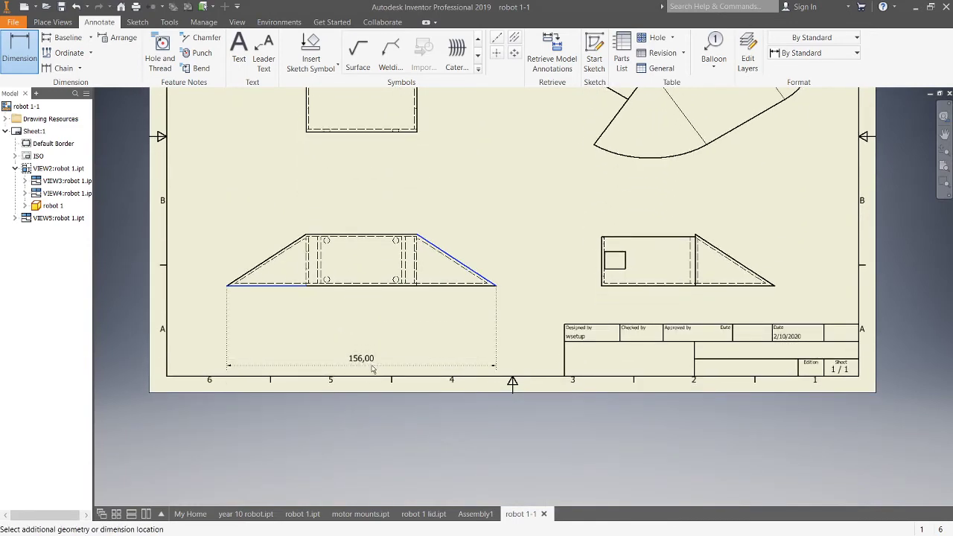
pyautogui.click(483, 292)
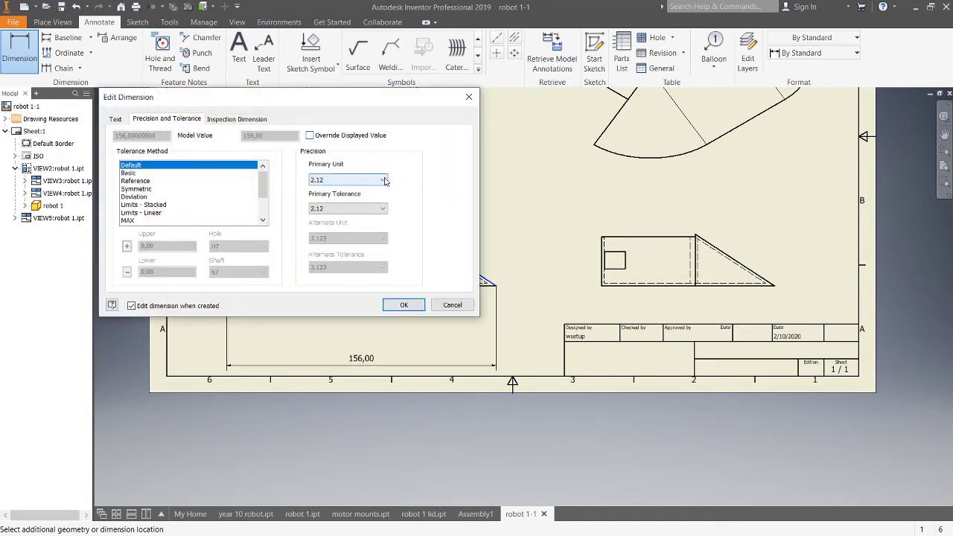
# - Set the overall width dimension's primary unit precision to 0 decimal places
pyautogui.click(383, 180)
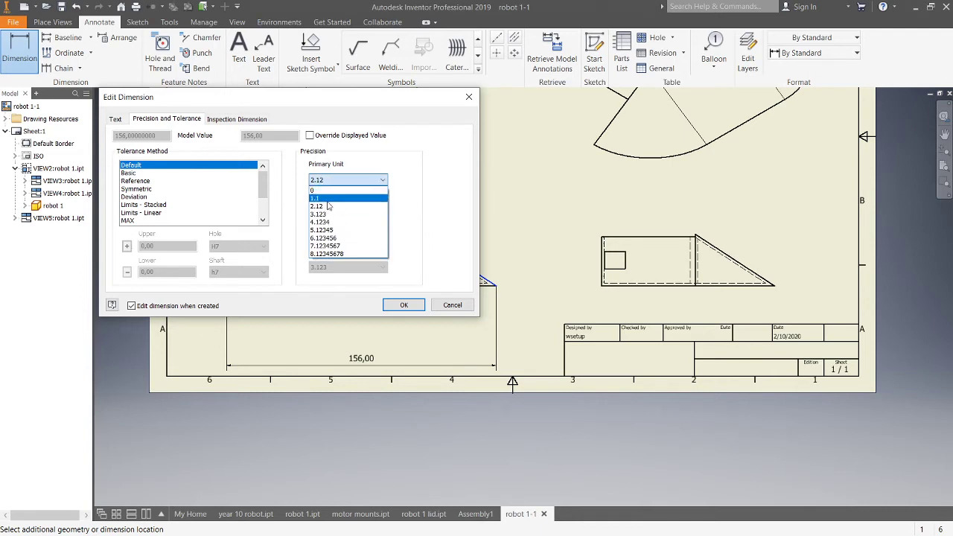
pyautogui.click(334, 190)
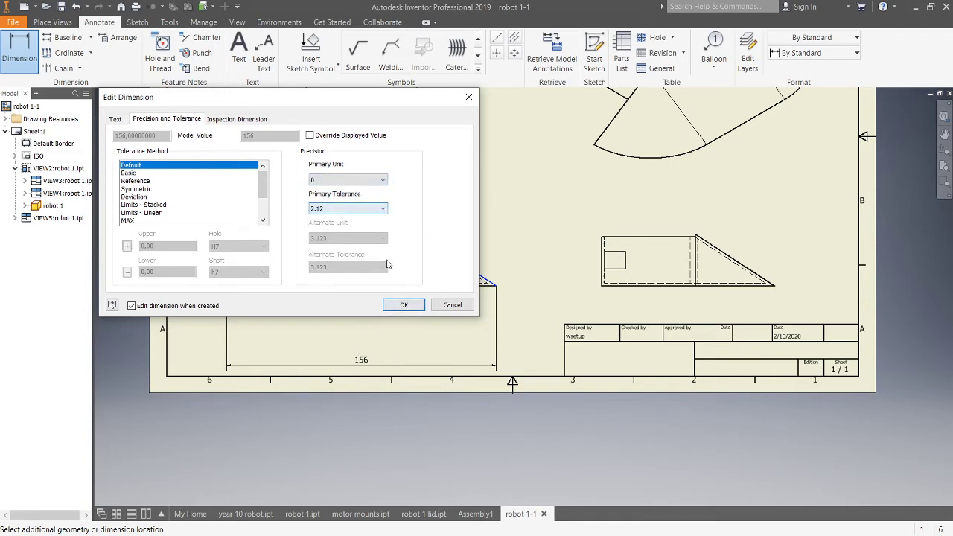
pyautogui.click(402, 307)
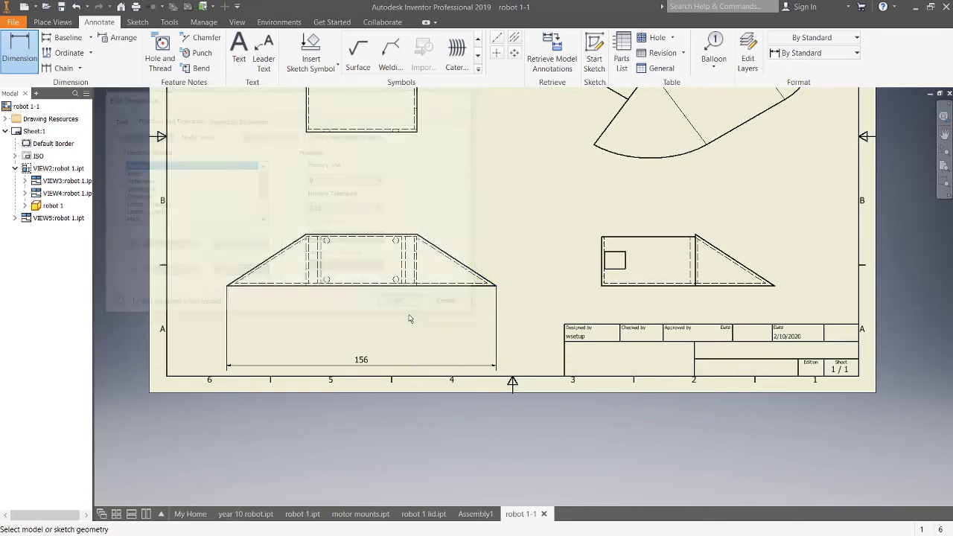
# - Dimension the central box's outer width in the base view, just above the overall width dimension, with primary unit precision 0
pyautogui.scroll(3, 341, 316)
pyautogui.scroll(3, 294, 275)
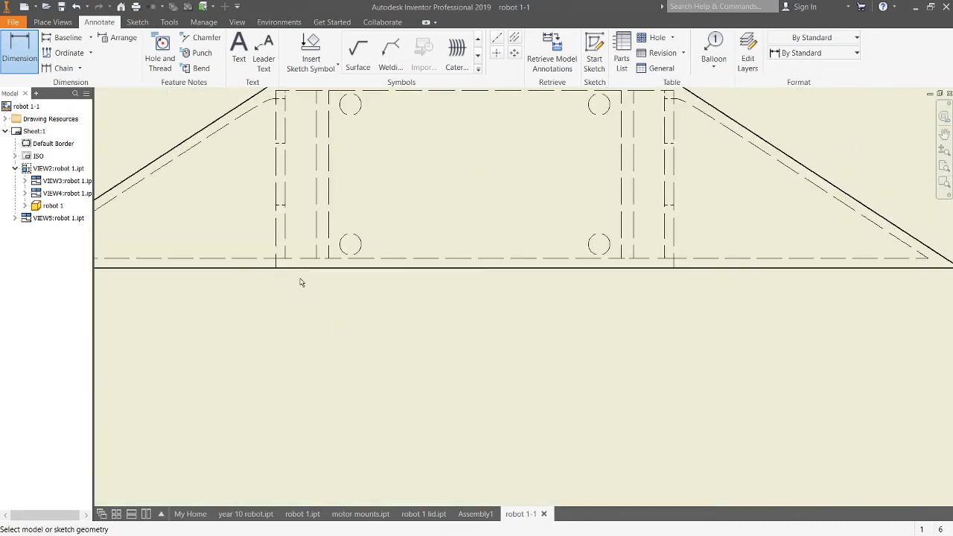
pyautogui.scroll(-2, 300, 279)
pyautogui.scroll(-3, 190, 308)
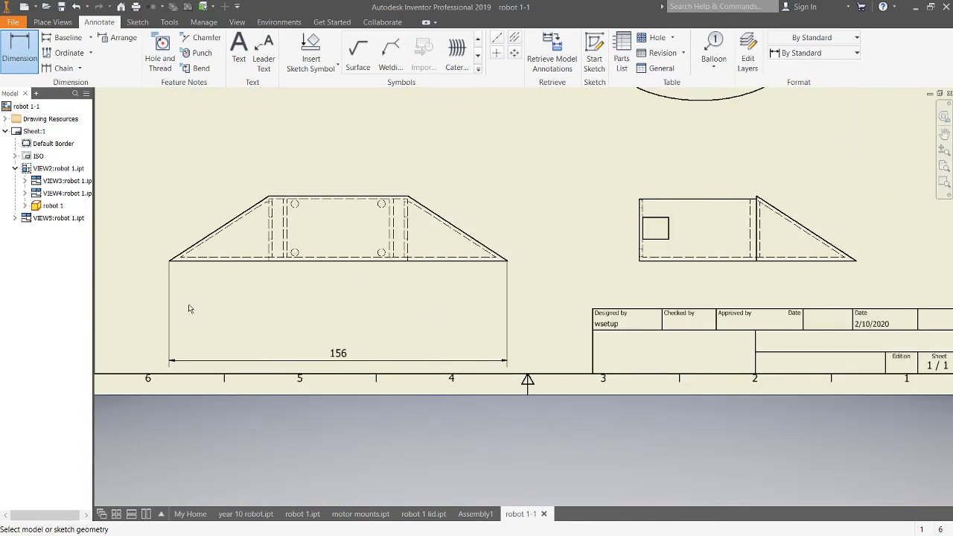
pyautogui.scroll(4, 327, 263)
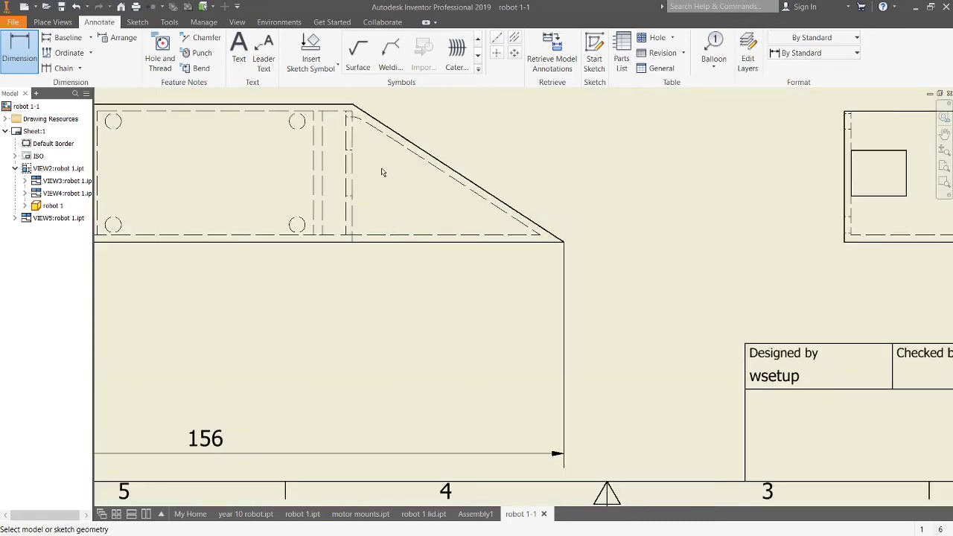
pyautogui.click(354, 195)
pyautogui.moveTo(257, 195); pyautogui.dragTo(454, 205, button='middle')
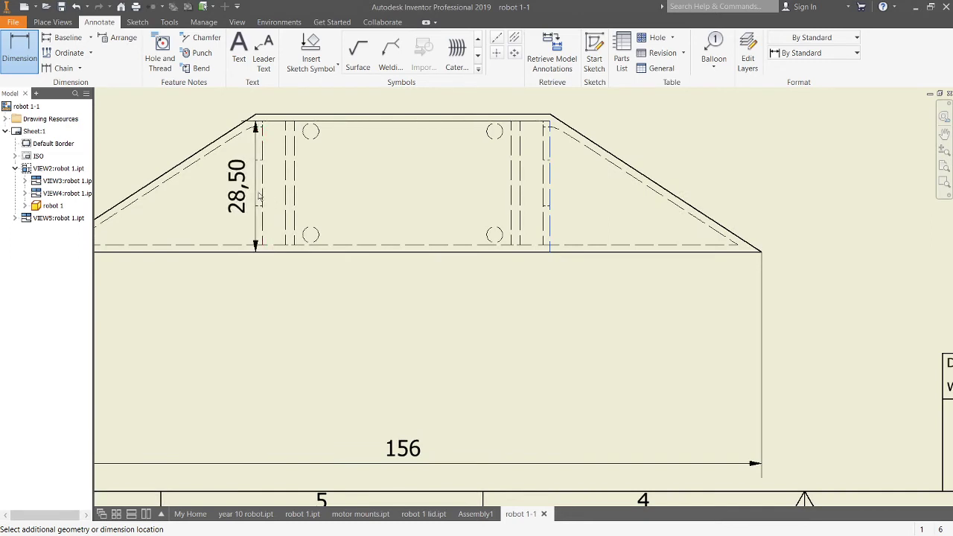
pyautogui.click(259, 196)
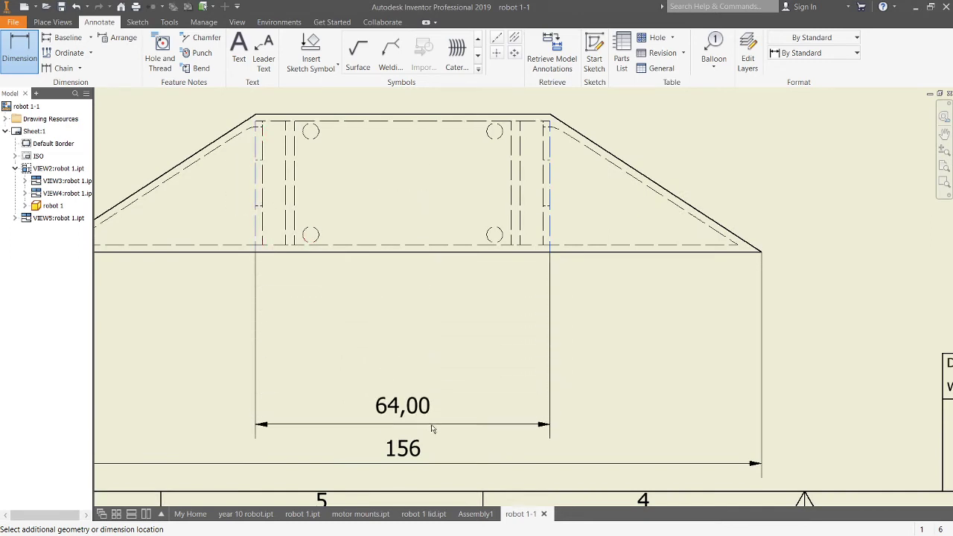
pyautogui.click(348, 180)
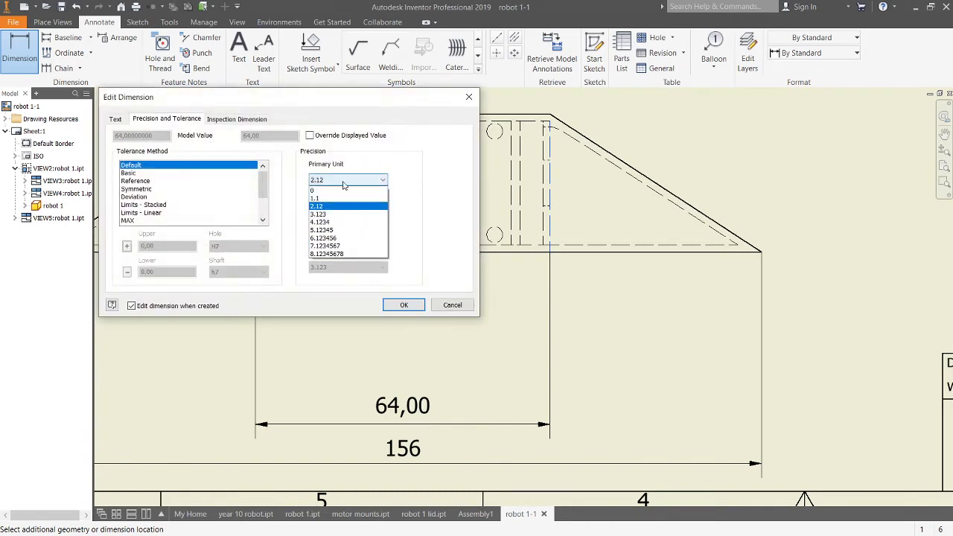
pyautogui.click(354, 191)
pyautogui.click(403, 304)
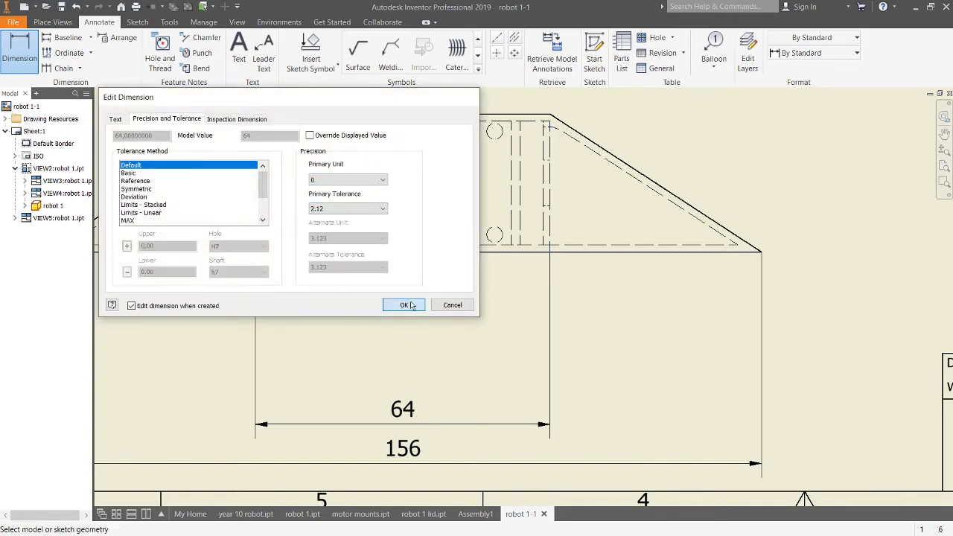
# - Dimension the spacing between the outer lines of the two inner hidden-line pairs, above the box width dimension, with precision 0
pyautogui.click(521, 199)
pyautogui.click(287, 212)
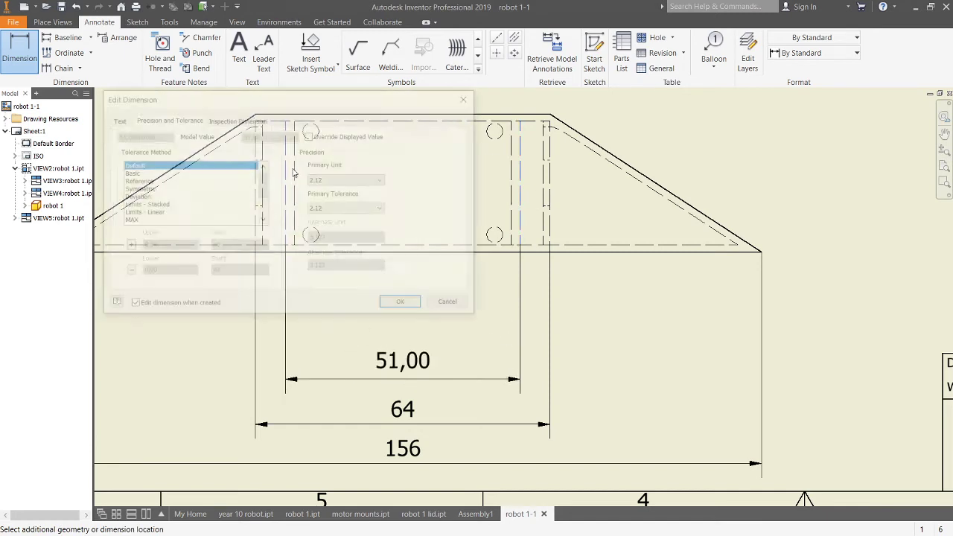
pyautogui.click(384, 180)
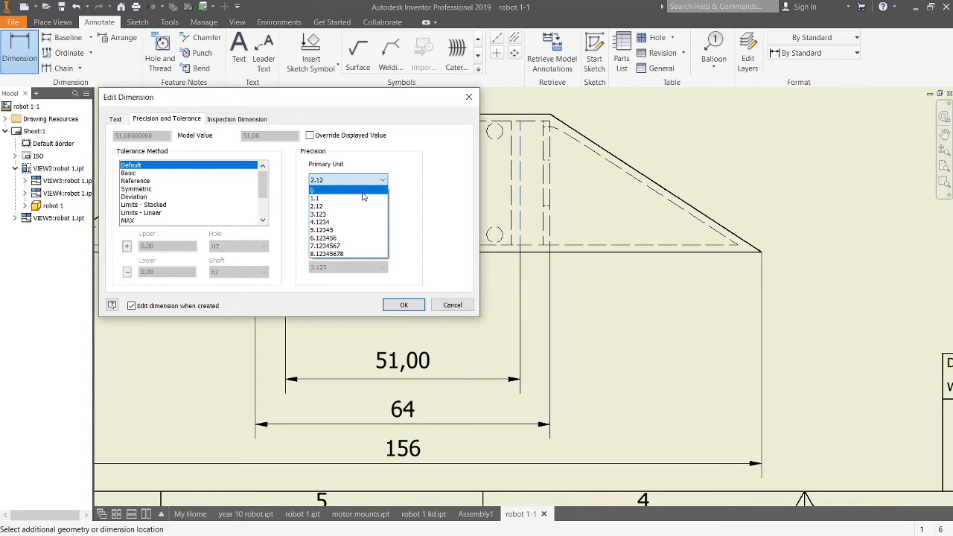
pyautogui.click(320, 190)
pyautogui.click(404, 305)
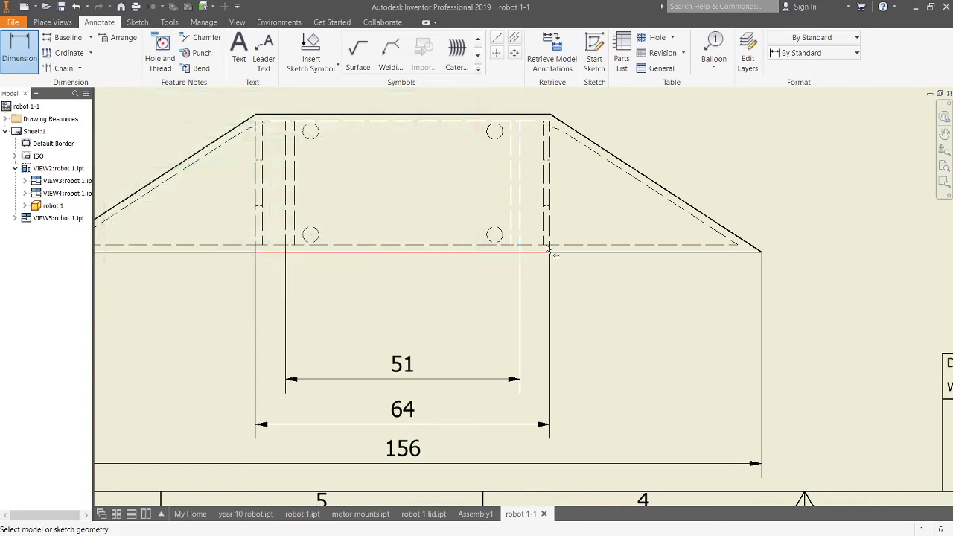
# - Dimension the diameter of the base view's lower right hidden hole inside the box, with primary unit precision 0
pyautogui.click(501, 233)
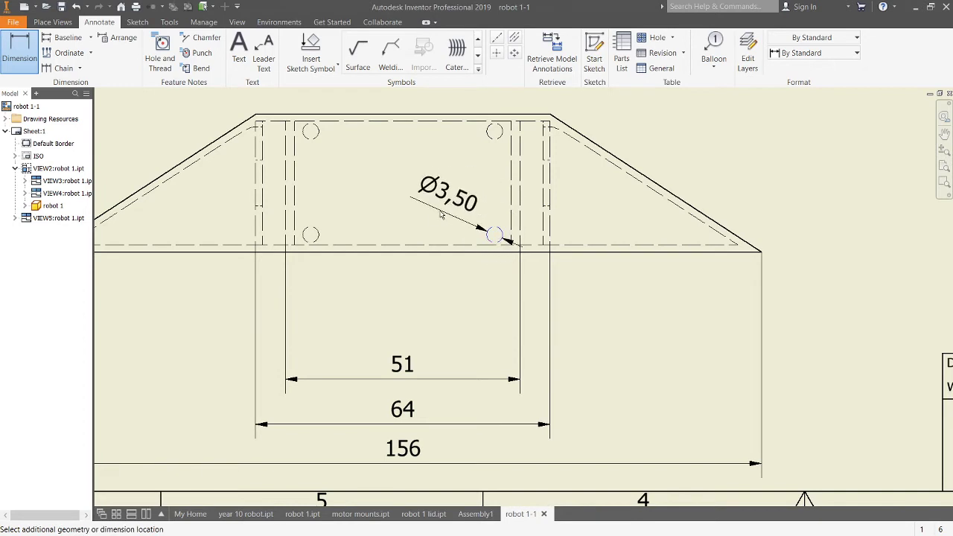
pyautogui.click(433, 201)
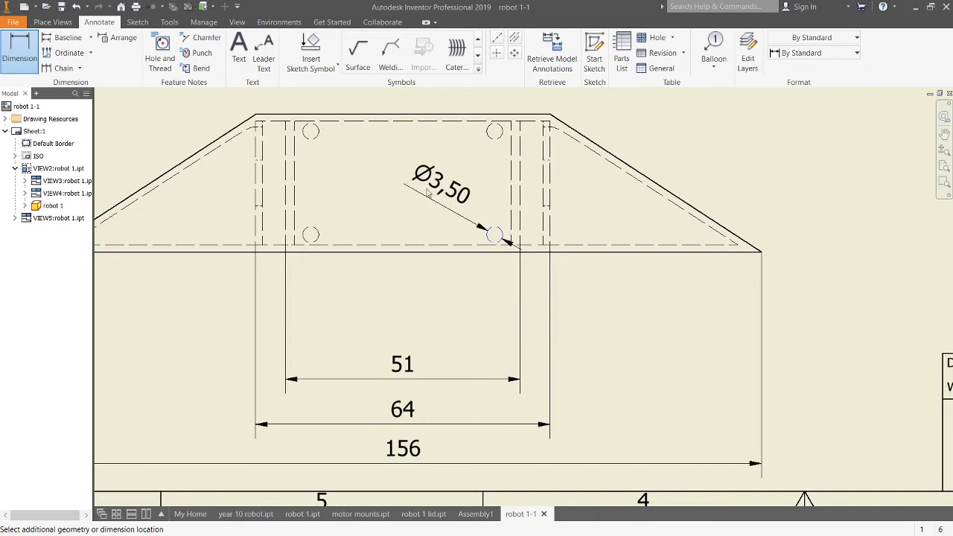
pyautogui.click(347, 179)
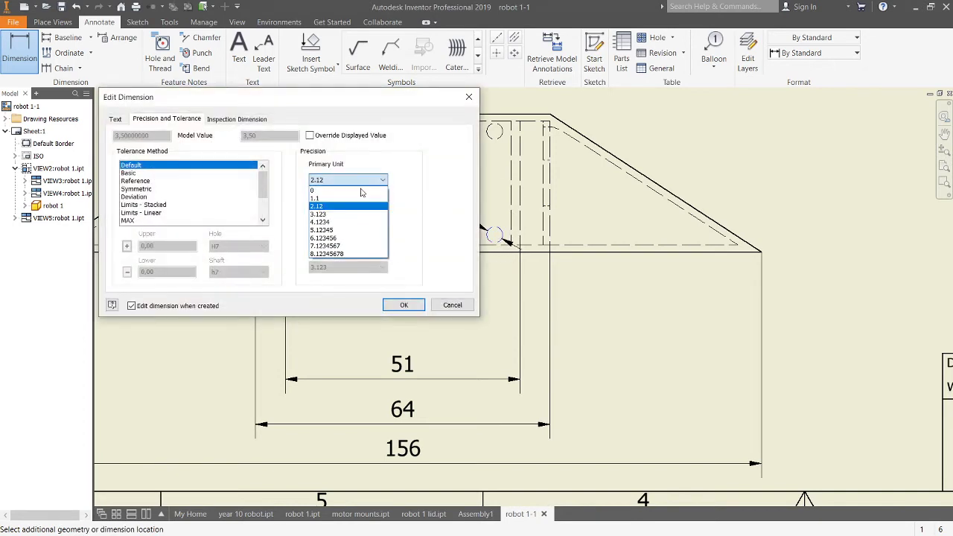
pyautogui.click(332, 190)
pyautogui.click(401, 305)
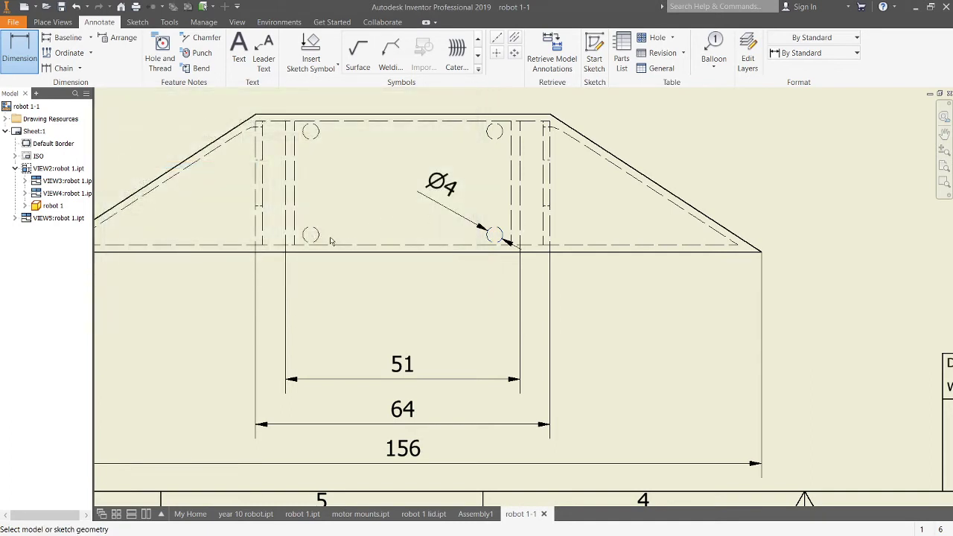
# - Dimension the thickness of the box's left outer wall below the base view, keeping the default two-decimal precision
pyautogui.click(262, 214)
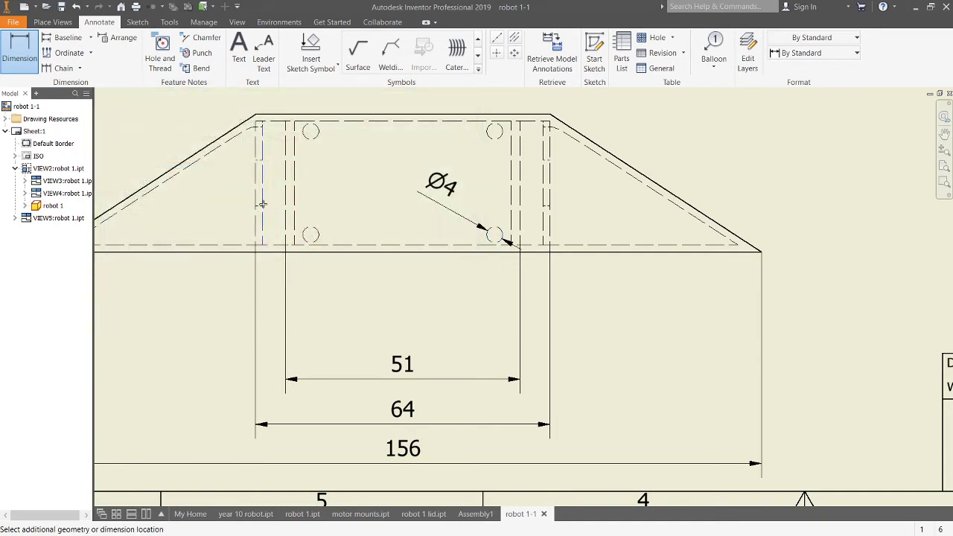
pyautogui.click(255, 197)
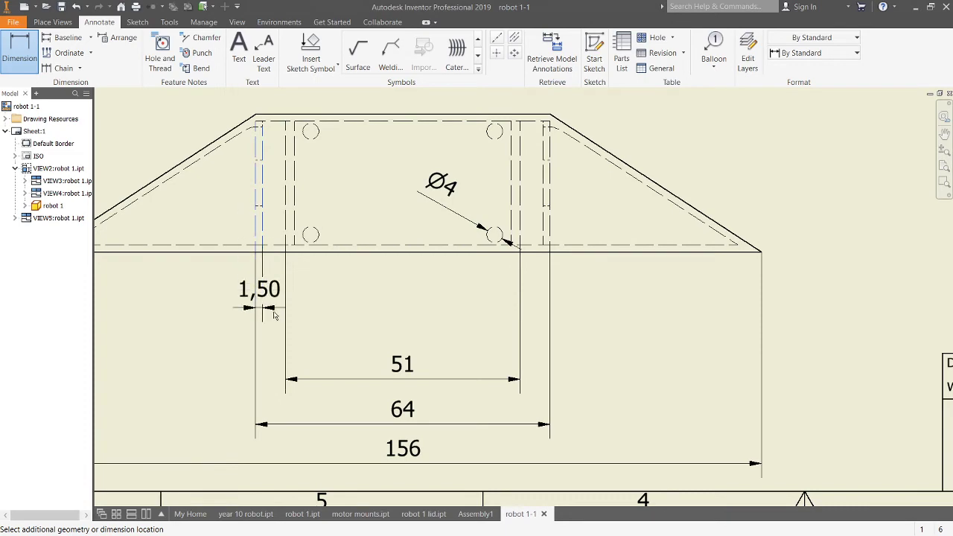
pyautogui.click(267, 360)
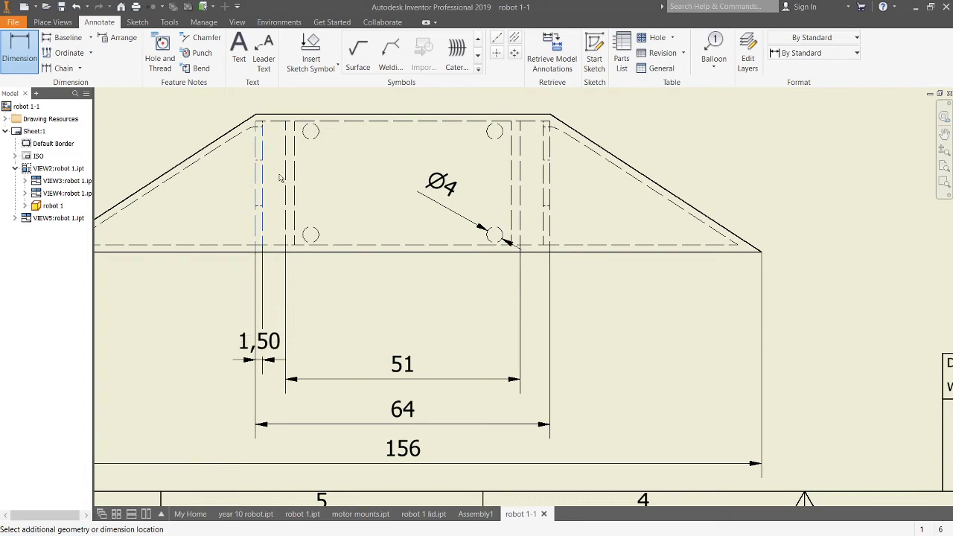
pyautogui.click(403, 305)
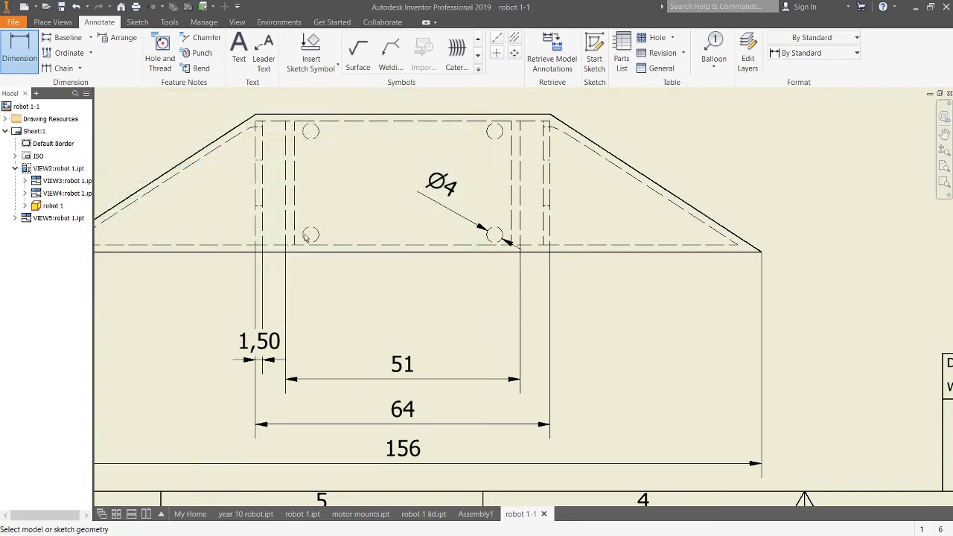
# - Dimension the thickness of the left inner hidden-line pair, placing it just below the base view with default precision
pyautogui.click(287, 203)
pyautogui.click(298, 202)
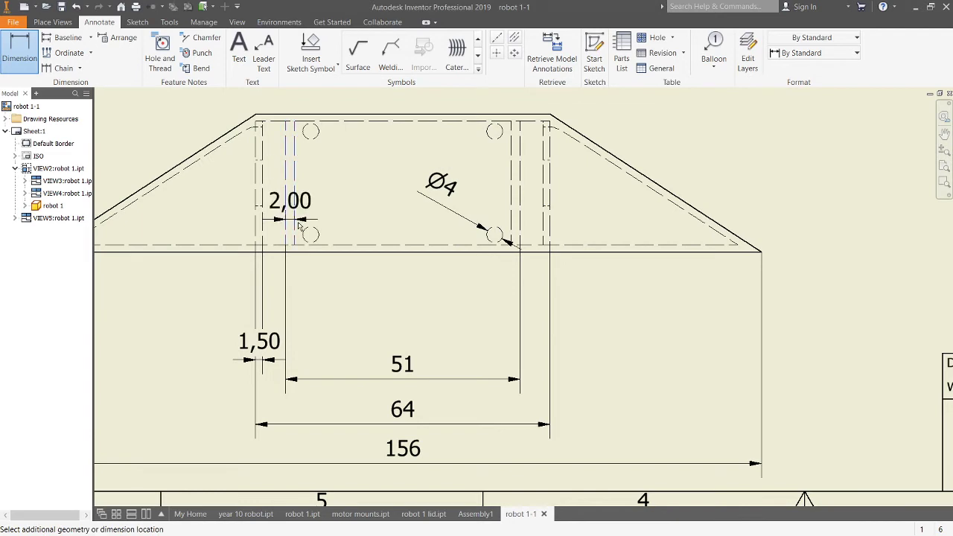
pyautogui.click(319, 215)
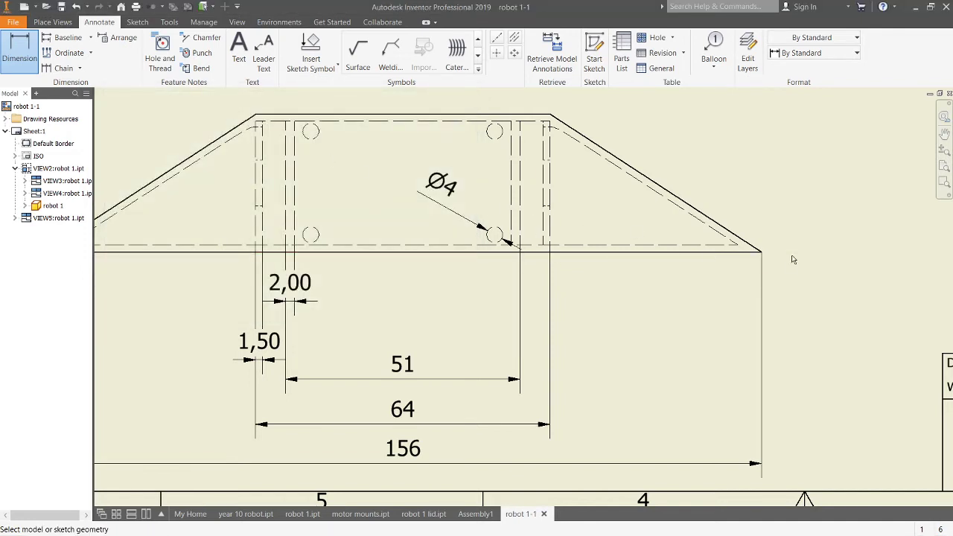
# - Dimension the horizontal distance from the box's right outer wall to the base view's right corner, with primary unit precision 0
pyautogui.click(759, 250)
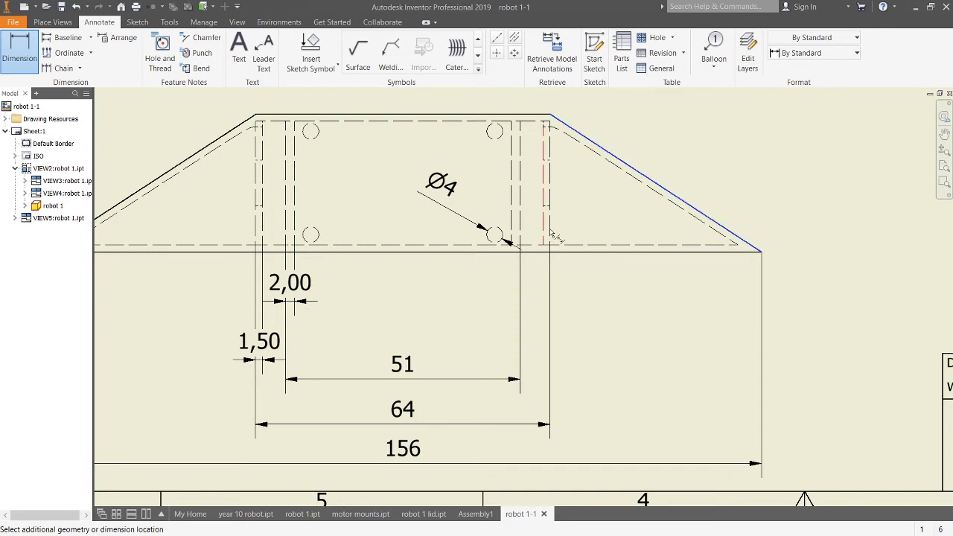
pyautogui.click(551, 234)
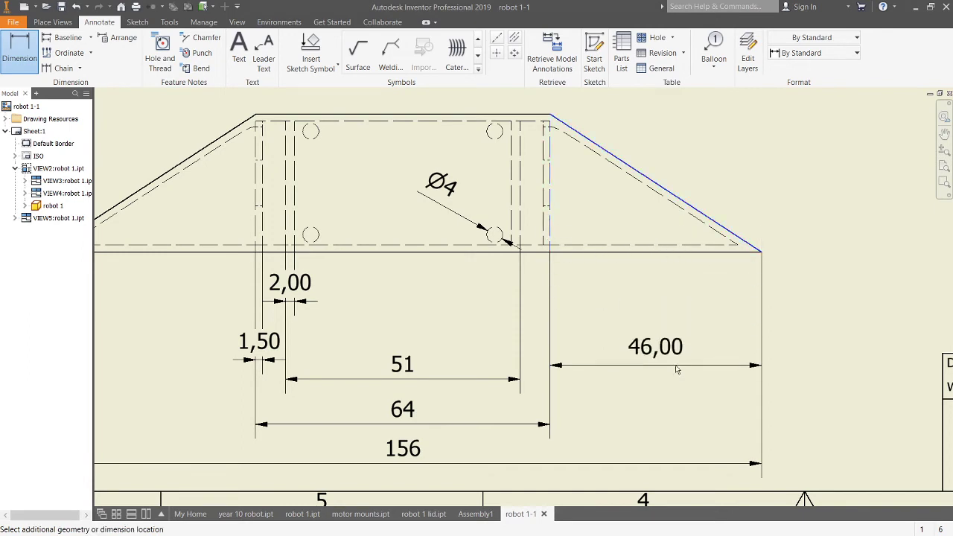
pyautogui.click(326, 201)
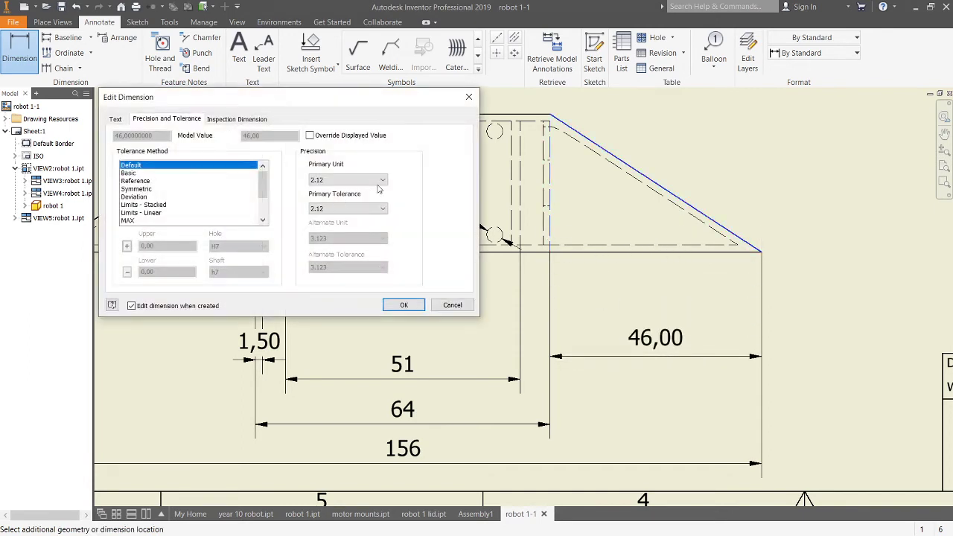
pyautogui.click(381, 180)
pyautogui.click(349, 188)
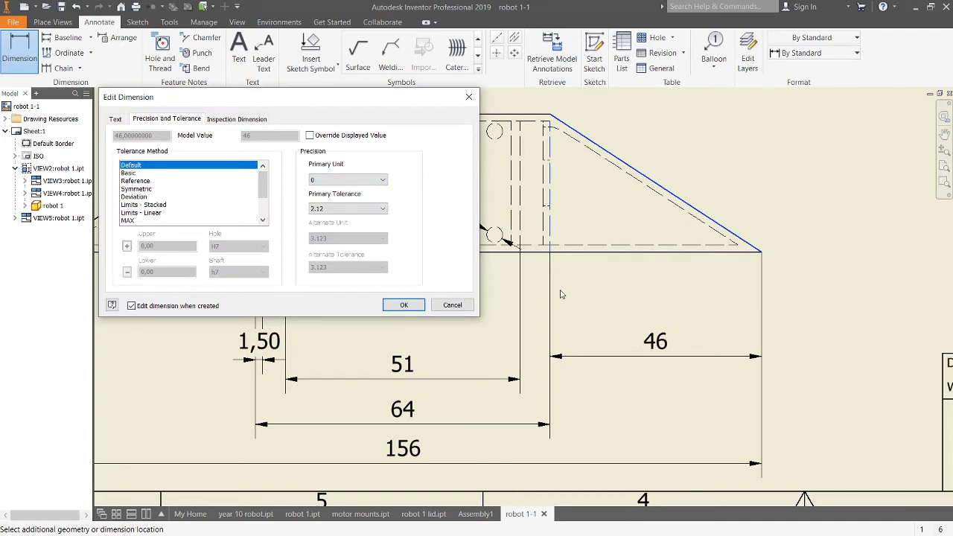
pyautogui.click(404, 304)
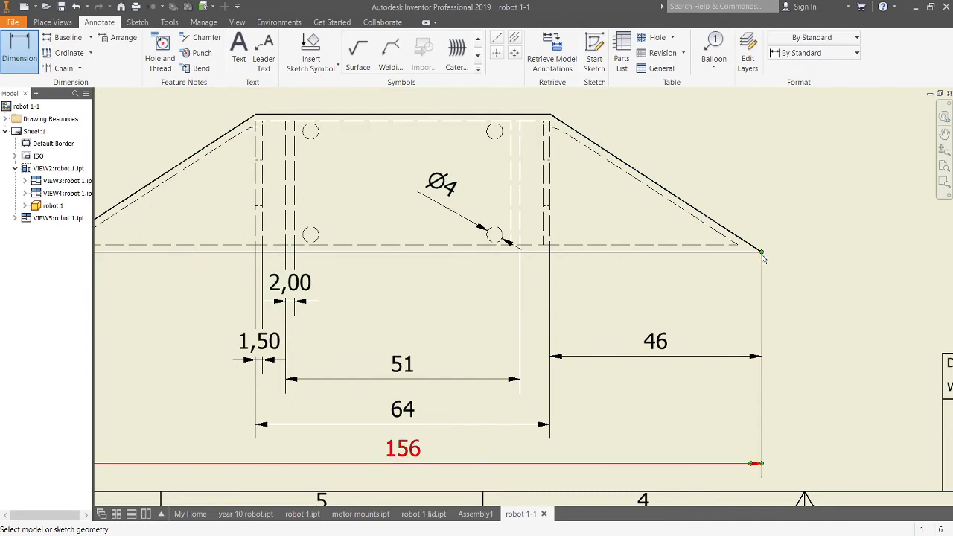
# - Dimension the gap between the right wall's inner line and the adjacent inner hidden-line pair in the base view, with precision 0
pyautogui.click(548, 222)
pyautogui.click(522, 225)
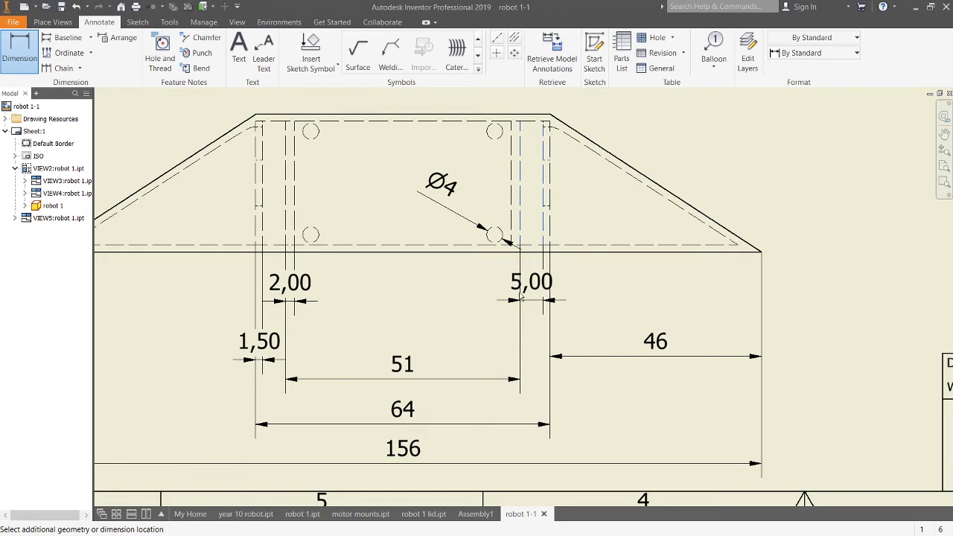
pyautogui.click(522, 298)
pyautogui.click(373, 181)
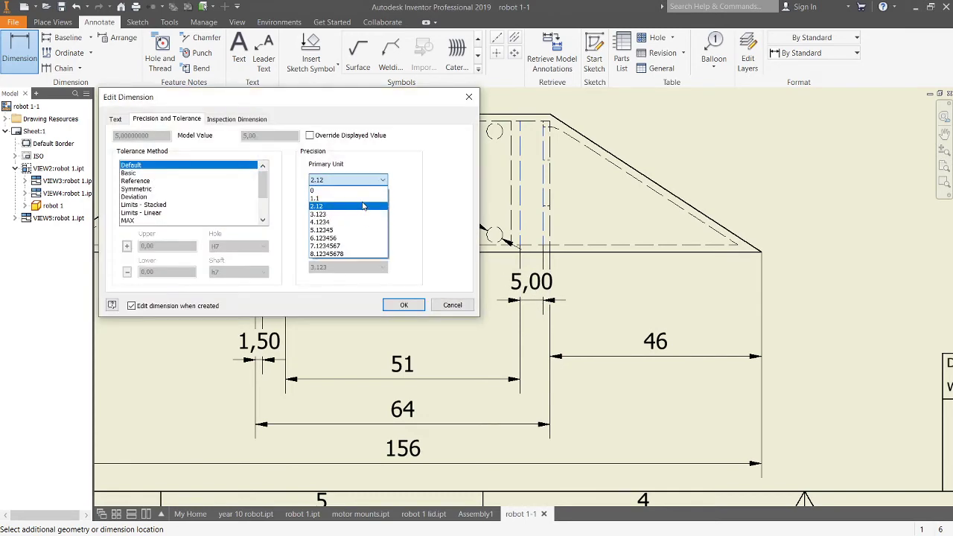
pyautogui.click(363, 191)
pyautogui.click(403, 305)
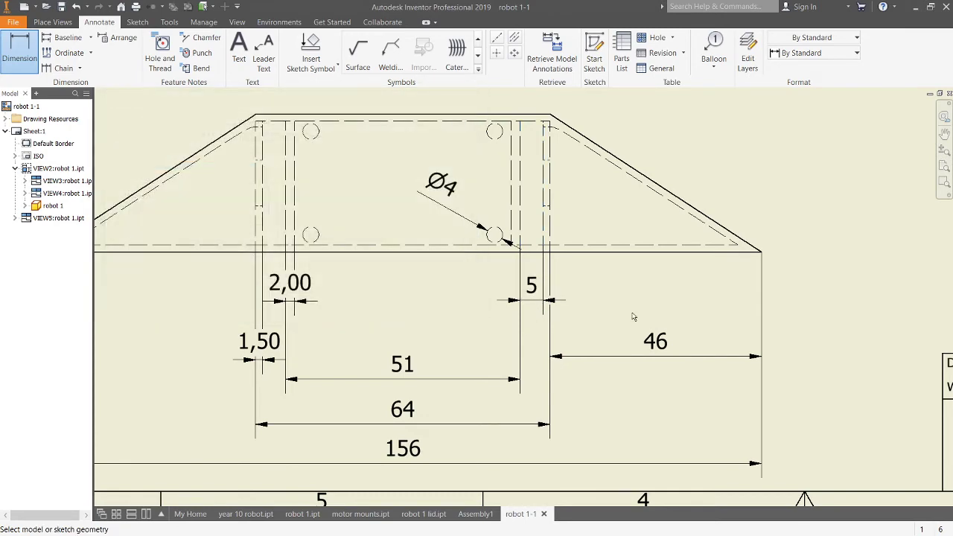
# - Dimension the upper projected view's overall height from its bottom edge to its top edge, left of the view, with precision 0
pyautogui.scroll(2, 633, 316)
pyautogui.scroll(1, 611, 174)
pyautogui.moveTo(611, 174)
pyautogui.mouseDown(button='middle')
pyautogui.moveTo(587, 388)
pyautogui.moveTo(597, 419)
pyautogui.mouseUp(button='middle')
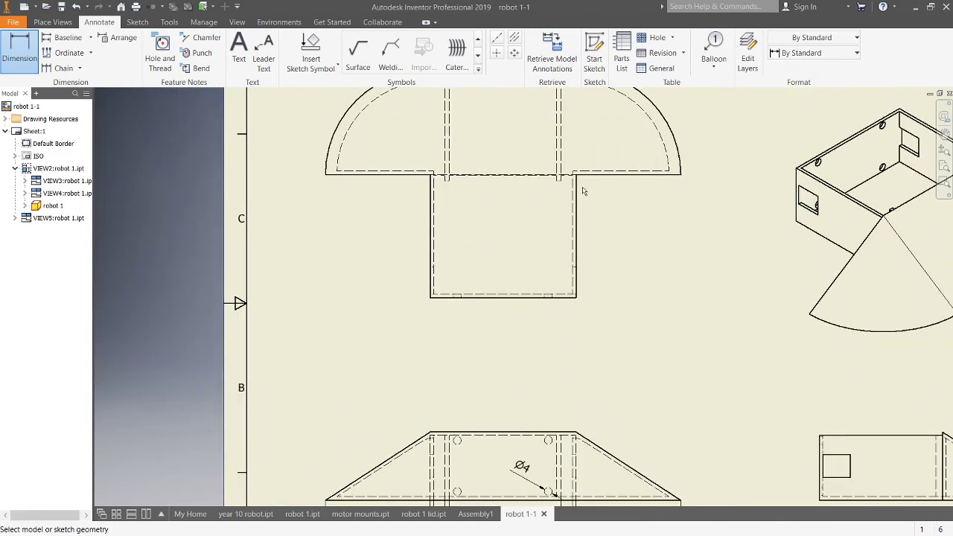
pyautogui.moveTo(605, 253); pyautogui.dragTo(592, 354, button='middle')
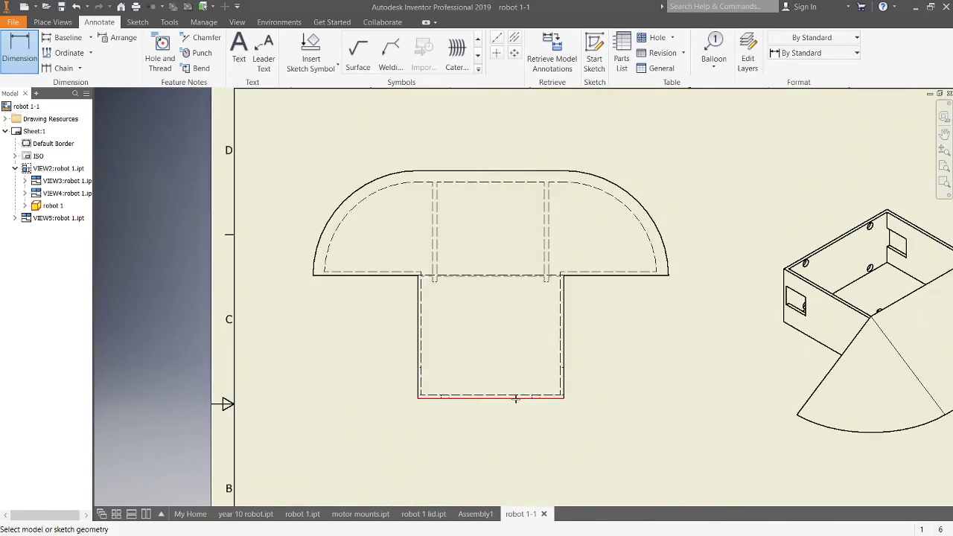
pyautogui.click(516, 398)
pyautogui.click(500, 172)
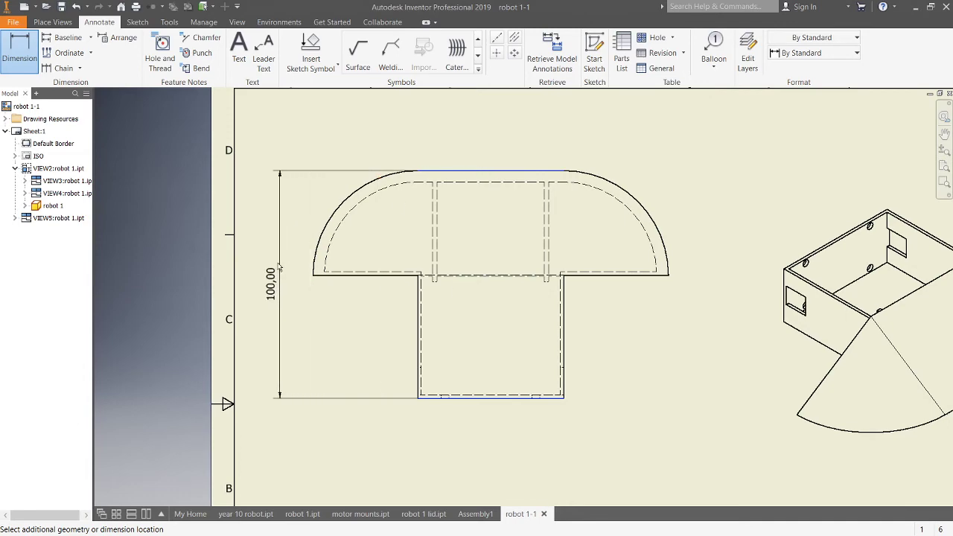
pyautogui.click(372, 224)
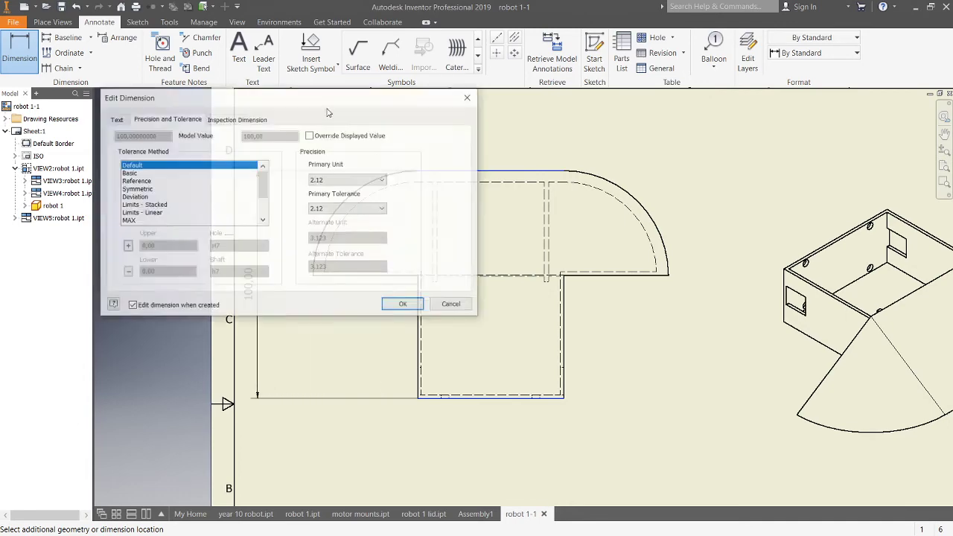
pyautogui.click(362, 181)
pyautogui.click(357, 191)
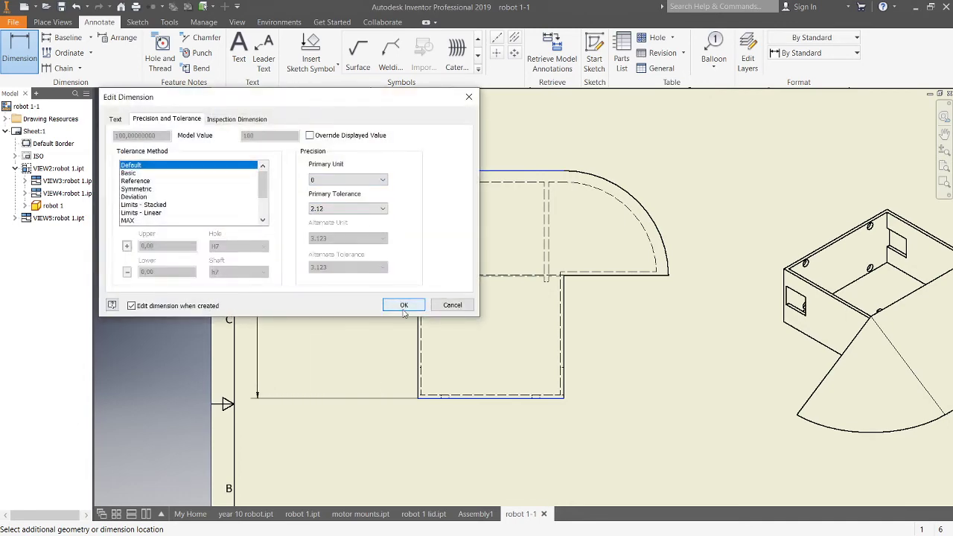
pyautogui.click(402, 305)
# - Dimension the height of the upper view's lower box section, inside the overall height dimension, with primary unit precision 0
pyautogui.click(402, 277)
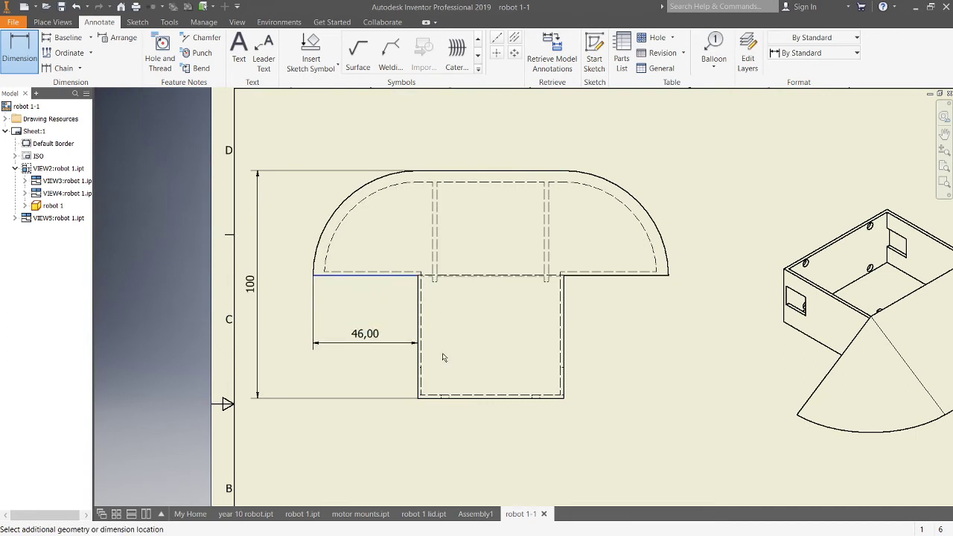
pyautogui.click(438, 397)
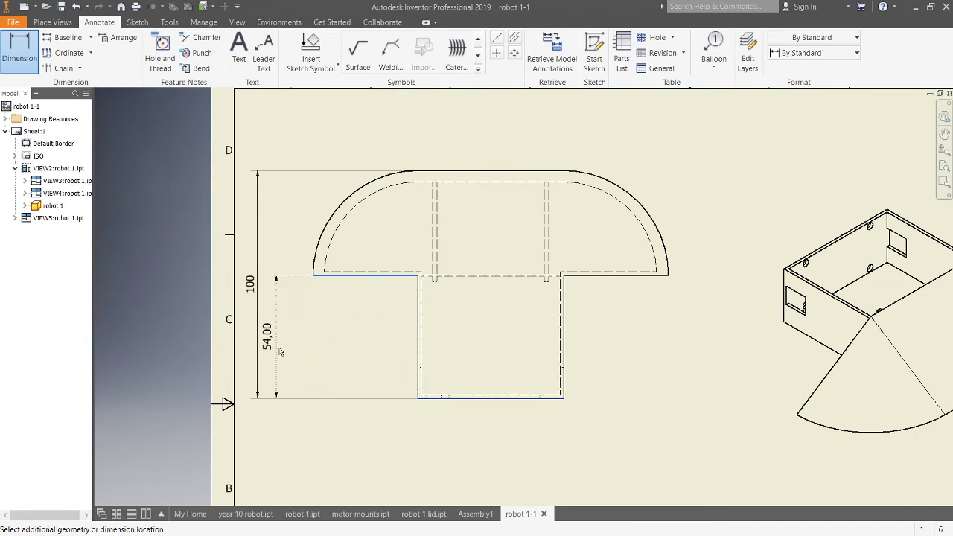
pyautogui.click(350, 293)
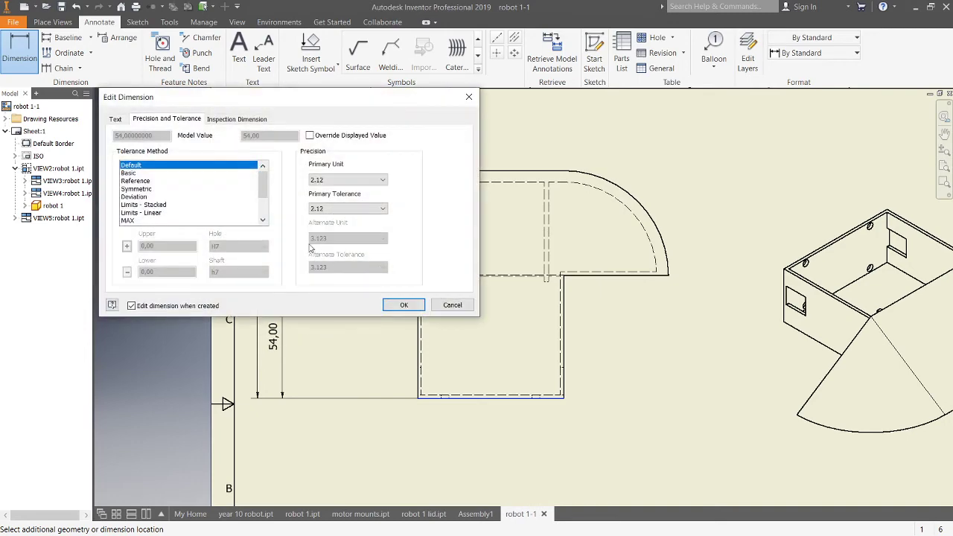
pyautogui.click(364, 180)
pyautogui.click(363, 191)
pyautogui.click(404, 305)
# - Dimension the radius of the upper view's left outer arc, placing it outside the curve with primary unit precision 0
pyautogui.click(335, 212)
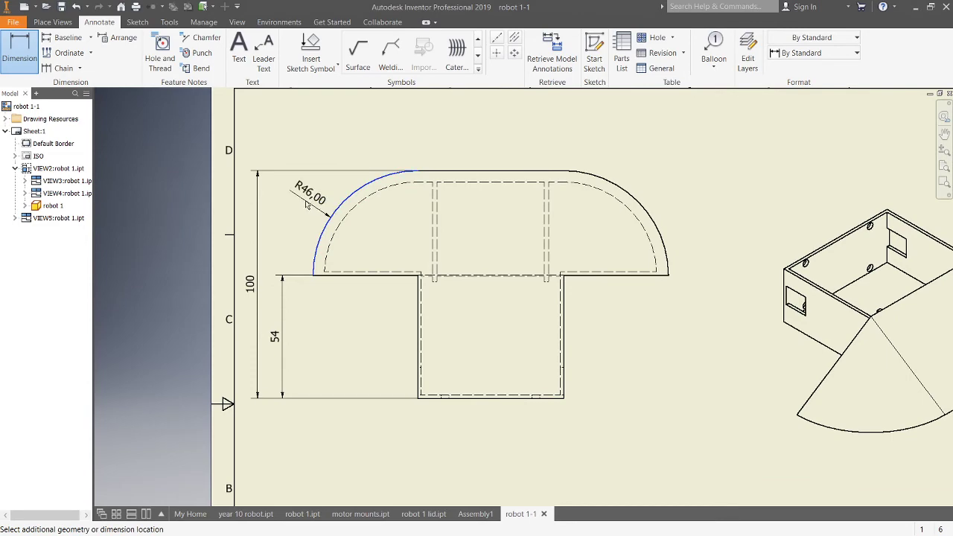
pyautogui.click(316, 234)
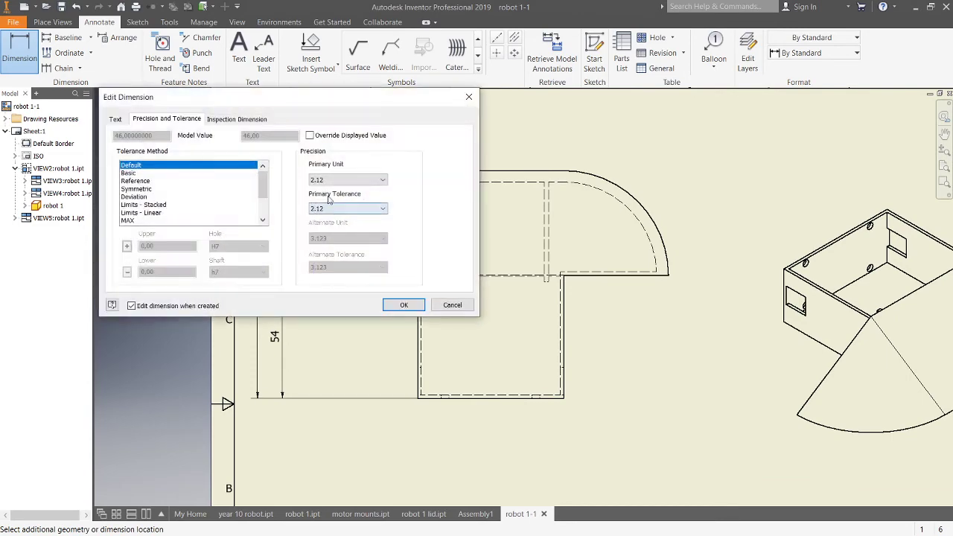
pyautogui.click(365, 180)
pyautogui.click(350, 188)
pyautogui.click(404, 305)
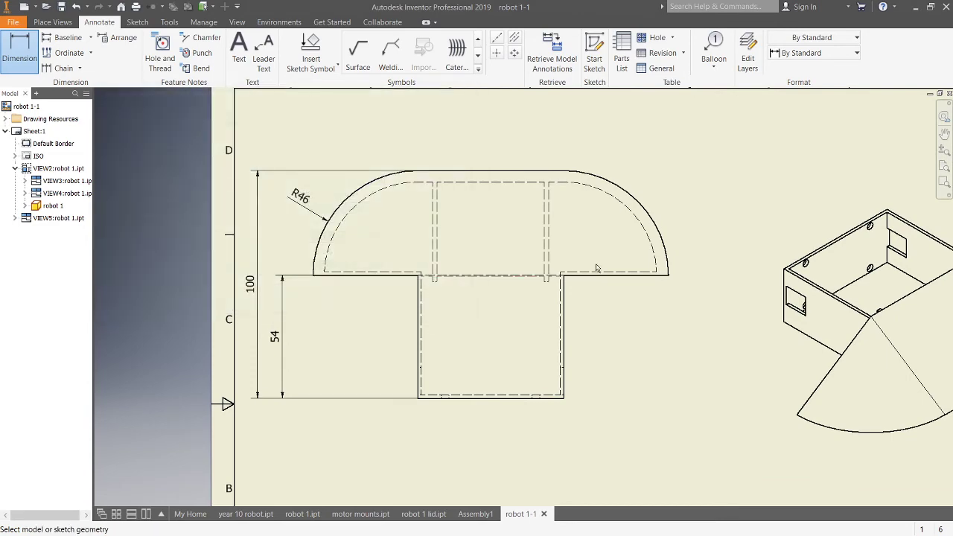
# - Dimension the height of the upper view's rounded section, in line with the box section's height dimension, with precision 0
pyautogui.click(405, 274)
pyautogui.click(463, 174)
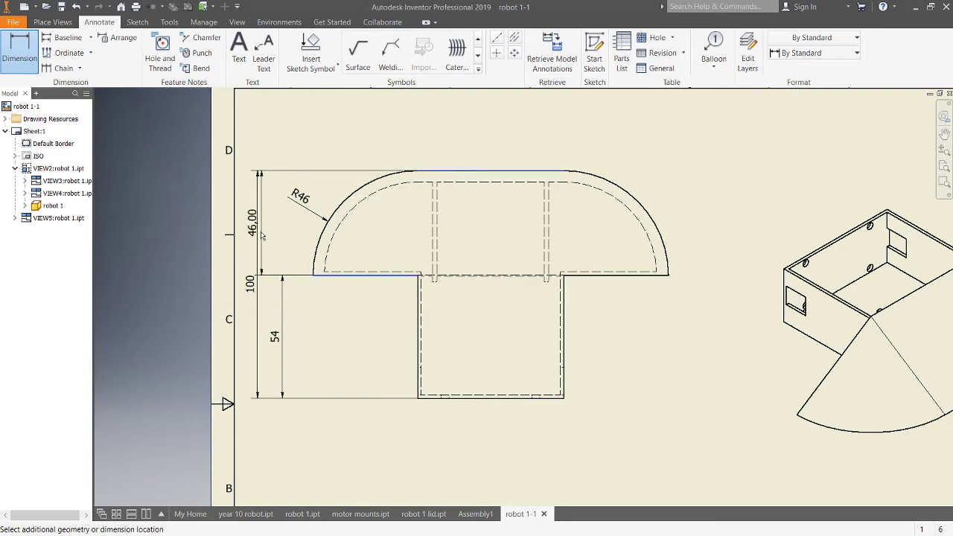
pyautogui.click(341, 227)
pyautogui.click(348, 181)
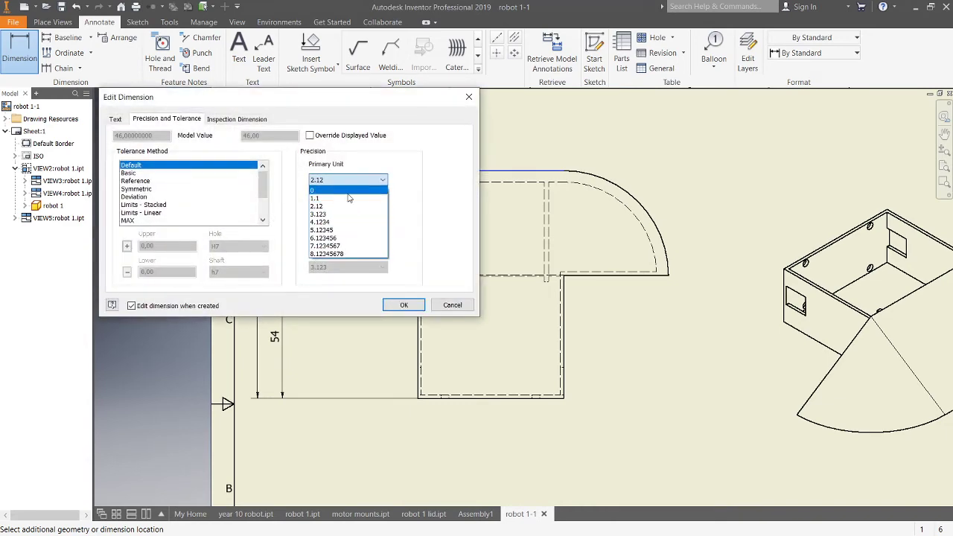
pyautogui.click(349, 198)
pyautogui.click(359, 180)
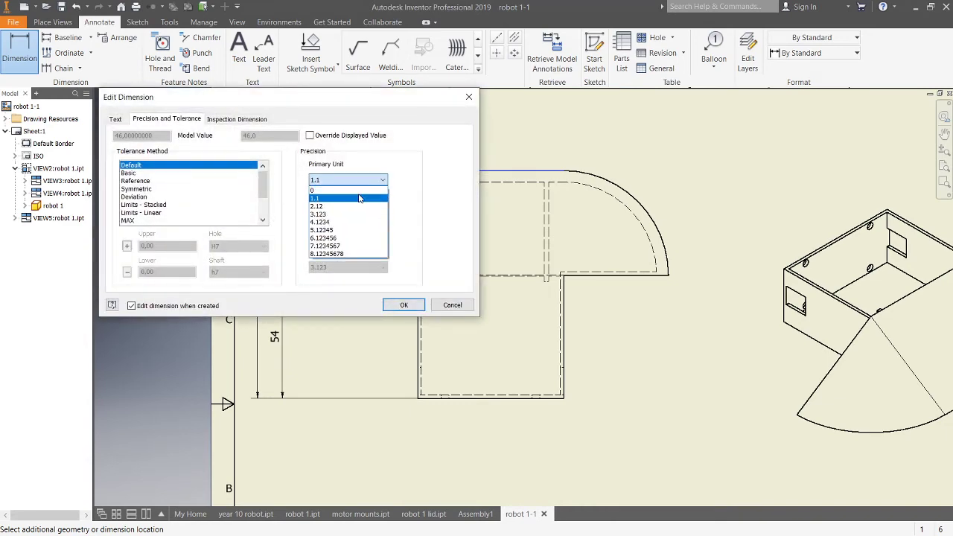
pyautogui.click(358, 197)
pyautogui.click(404, 304)
# - Dimension the side view's overall height from its bottom edge to the slope's top corner, left of the view, with primary unit precision 0
pyautogui.scroll(4, 644, 355)
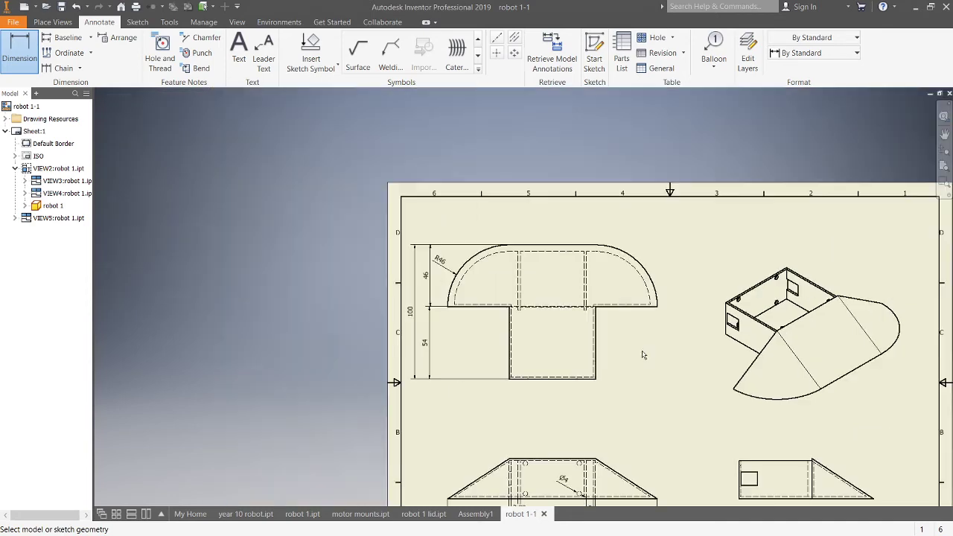
pyautogui.moveTo(626, 348); pyautogui.dragTo(413, 213, button='middle')
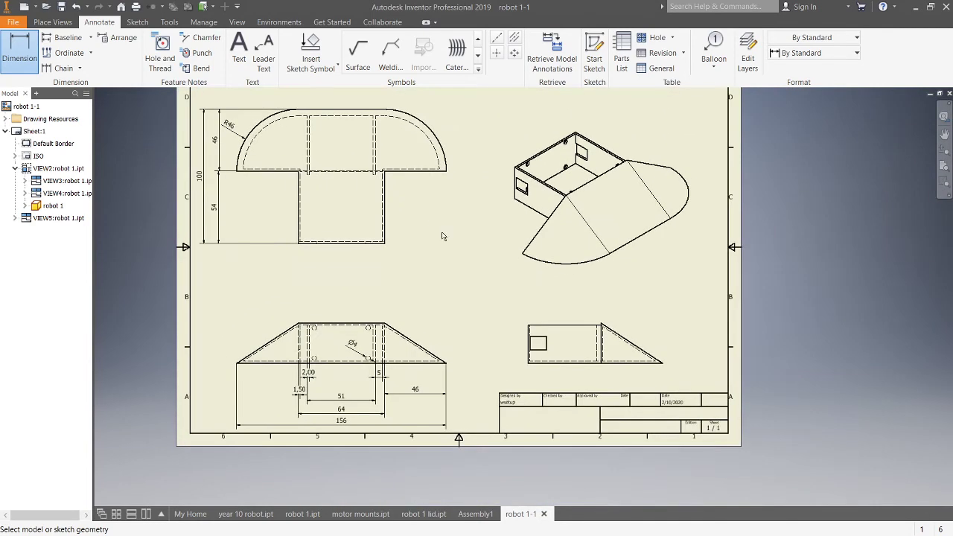
pyautogui.scroll(-3, 537, 357)
pyautogui.click(592, 372)
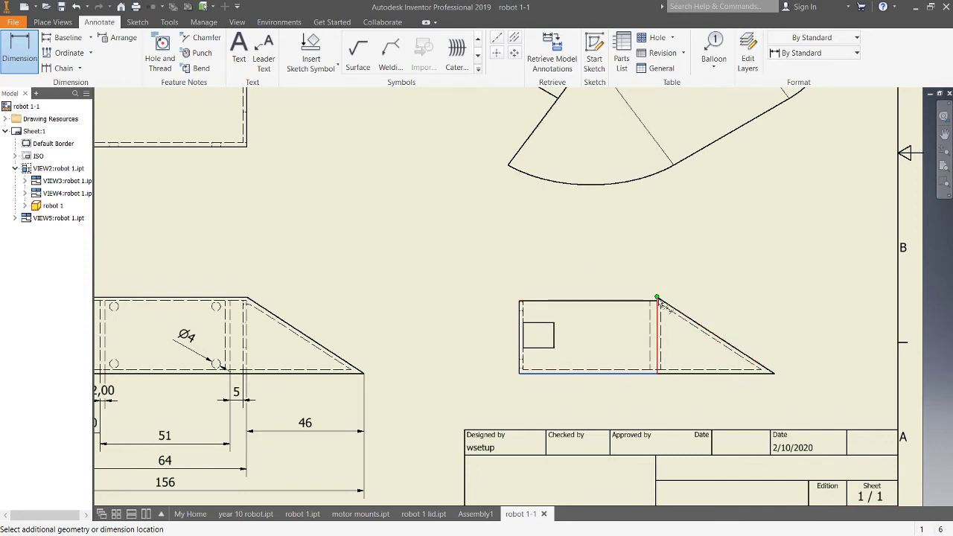
pyautogui.click(658, 304)
pyautogui.click(444, 357)
pyautogui.click(348, 180)
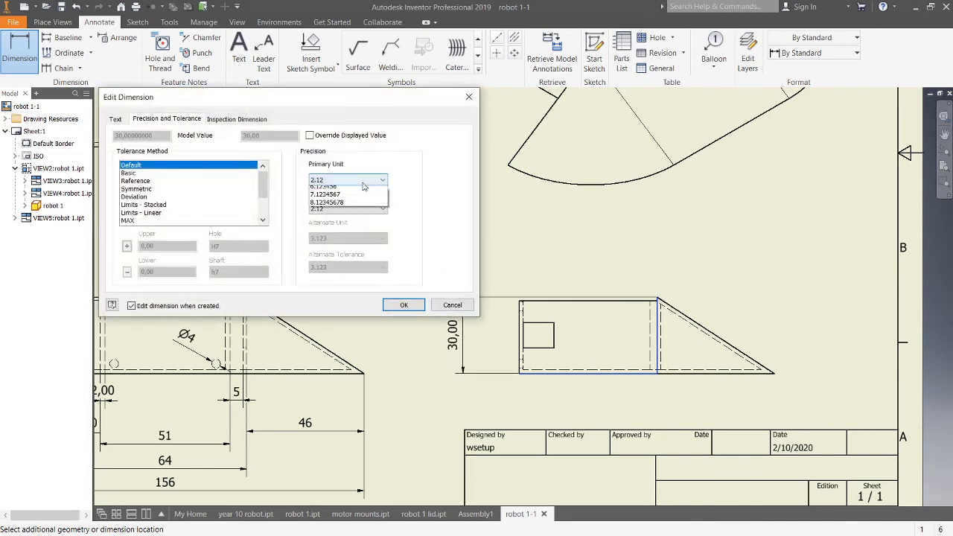
pyautogui.click(357, 187)
pyautogui.click(358, 181)
pyautogui.click(350, 188)
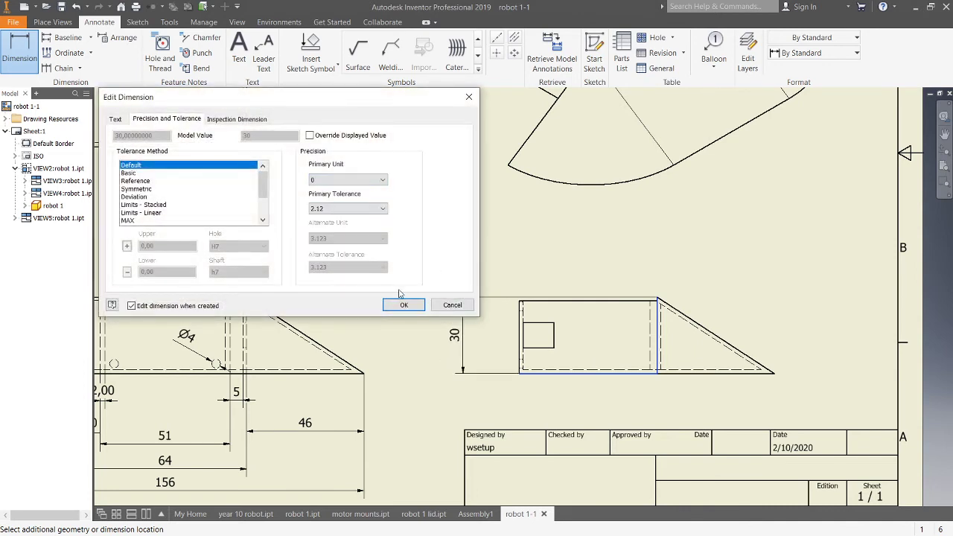
pyautogui.click(402, 304)
# - Dimension the side view's box section from its top edge to its bottom edge, inside the overall height dimension, with precision 0
pyautogui.click(555, 300)
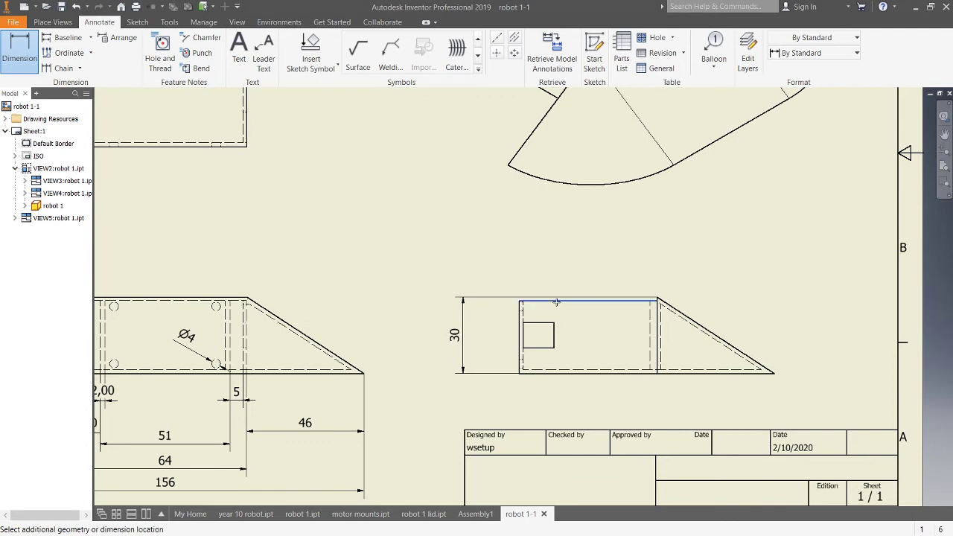
pyautogui.click(583, 372)
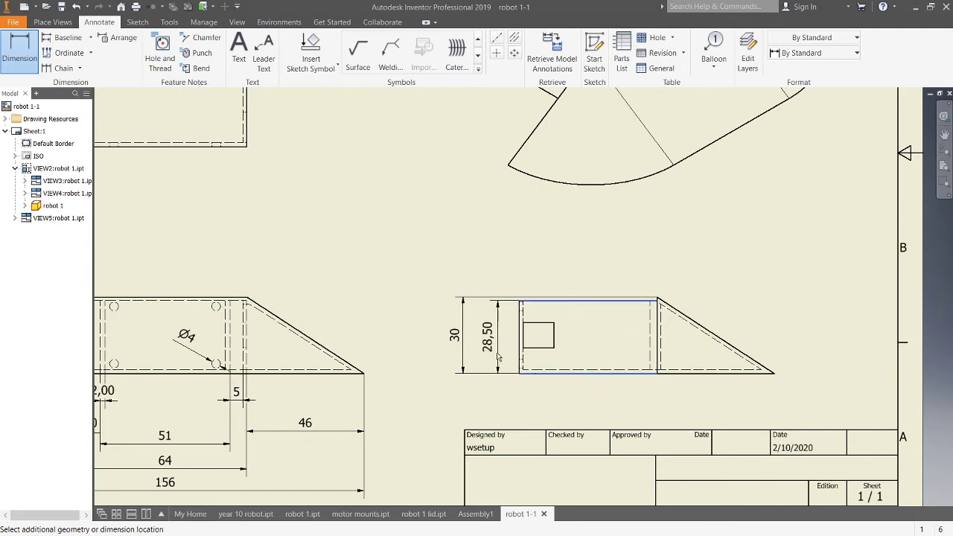
pyautogui.click(485, 335)
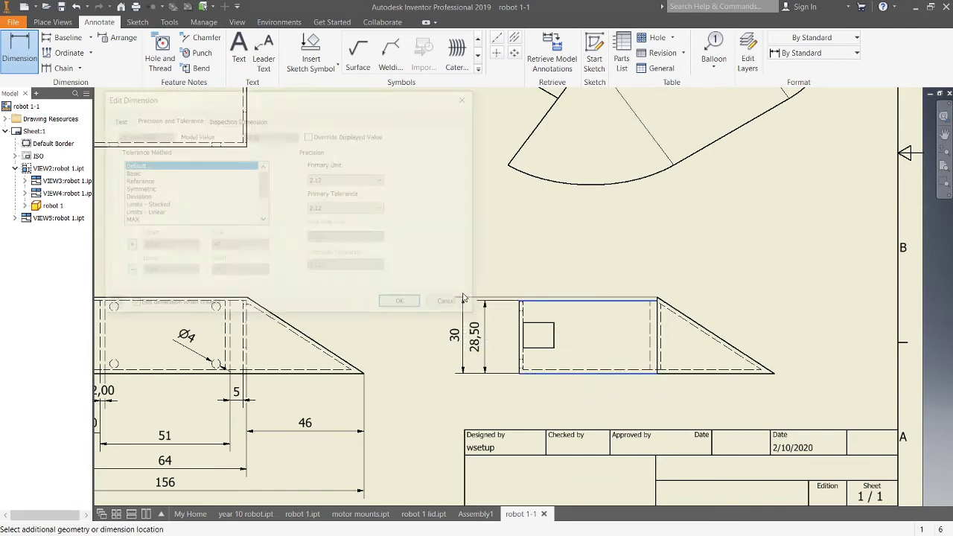
pyautogui.click(347, 181)
pyautogui.click(347, 188)
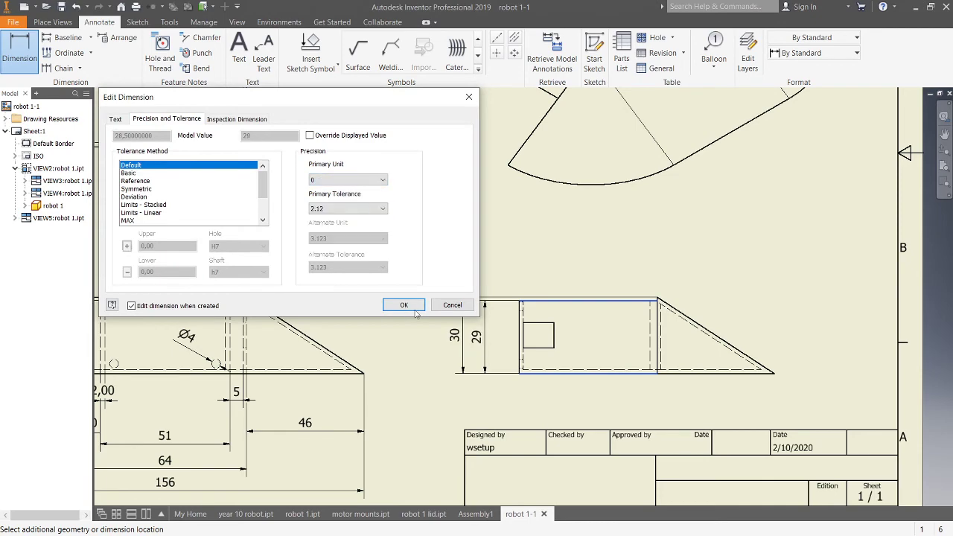
pyautogui.click(406, 306)
# - Examine the title block fields on the drawing sheet and end the Dimension command
pyautogui.scroll(3, 553, 362)
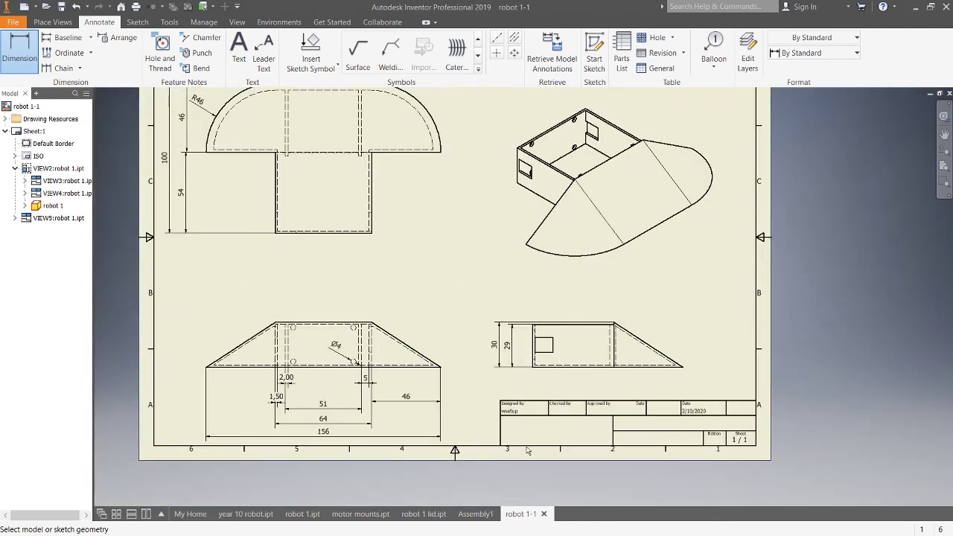
pyautogui.scroll(4, 489, 305)
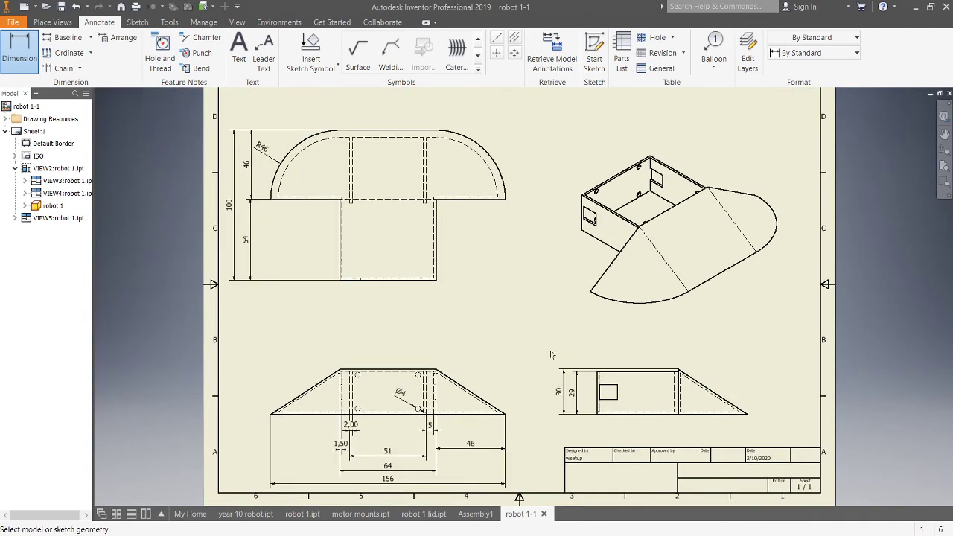
pyautogui.scroll(-3, 525, 309)
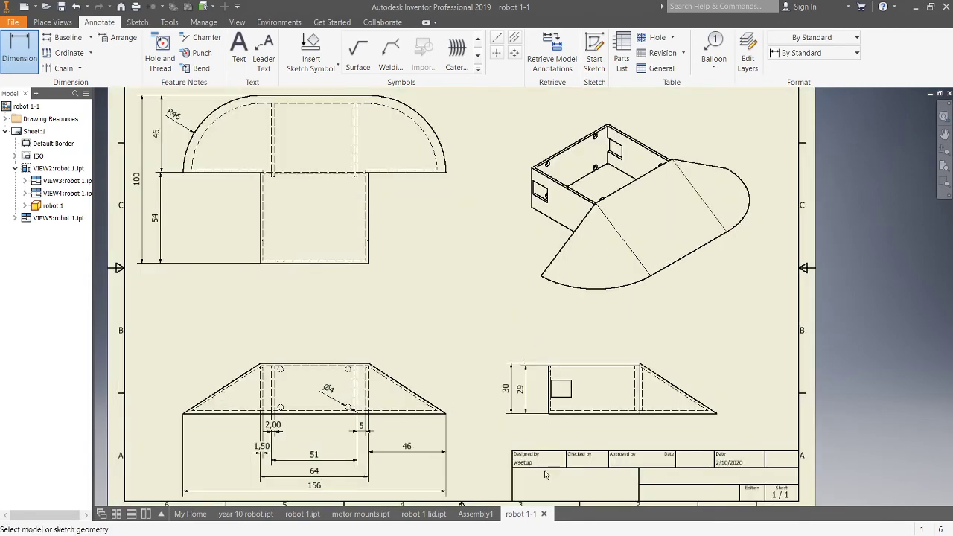
pyautogui.scroll(-2, 544, 467)
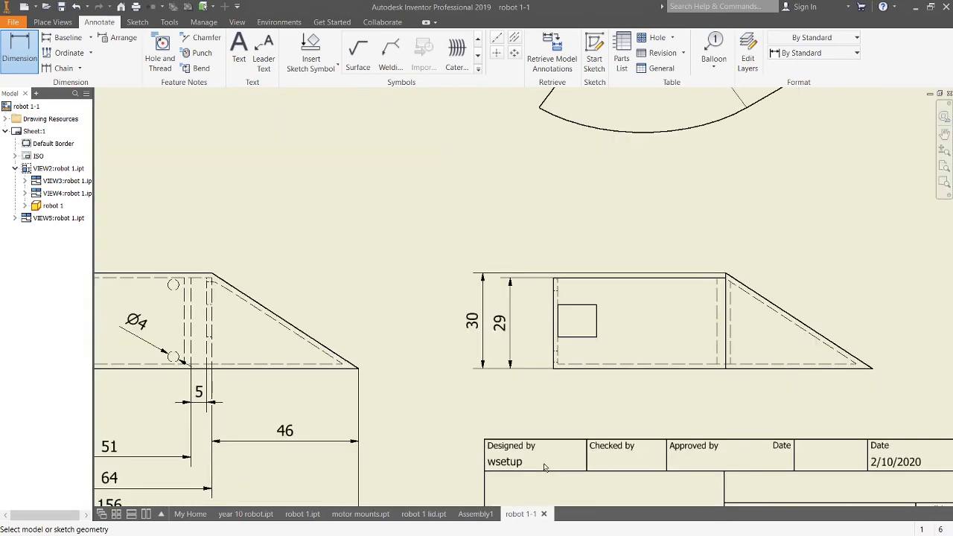
pyautogui.scroll(2, 606, 474)
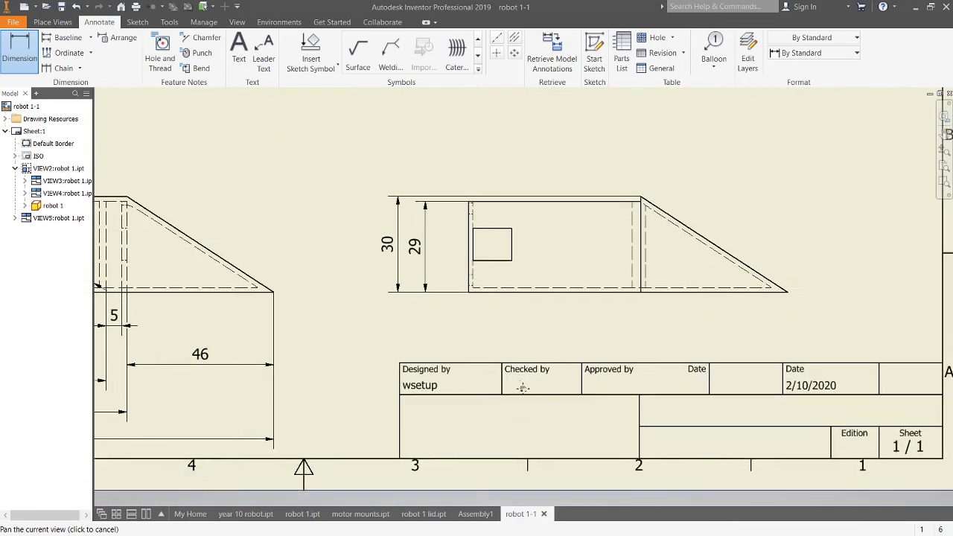
pyautogui.scroll(-2, 430, 359)
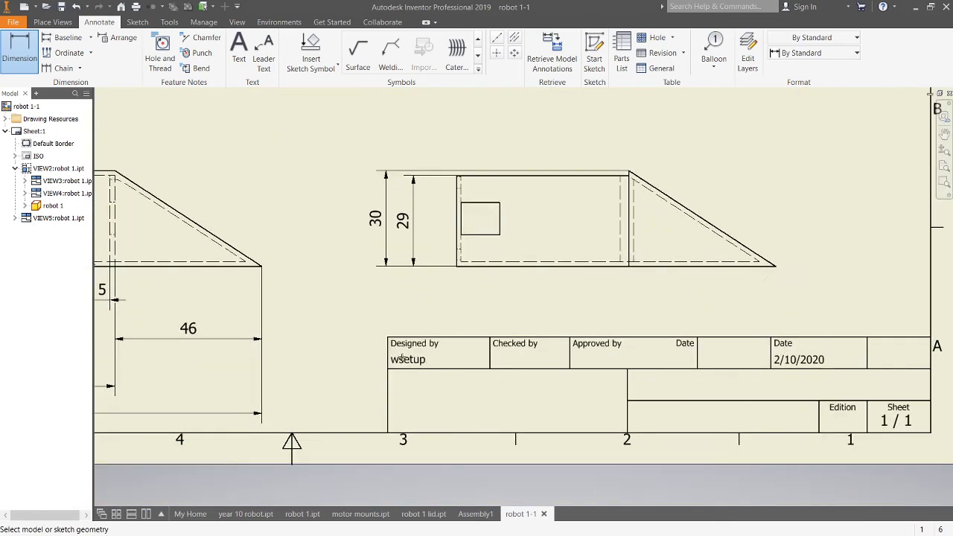
pyautogui.rightClick(265, 162)
pyautogui.click(302, 164)
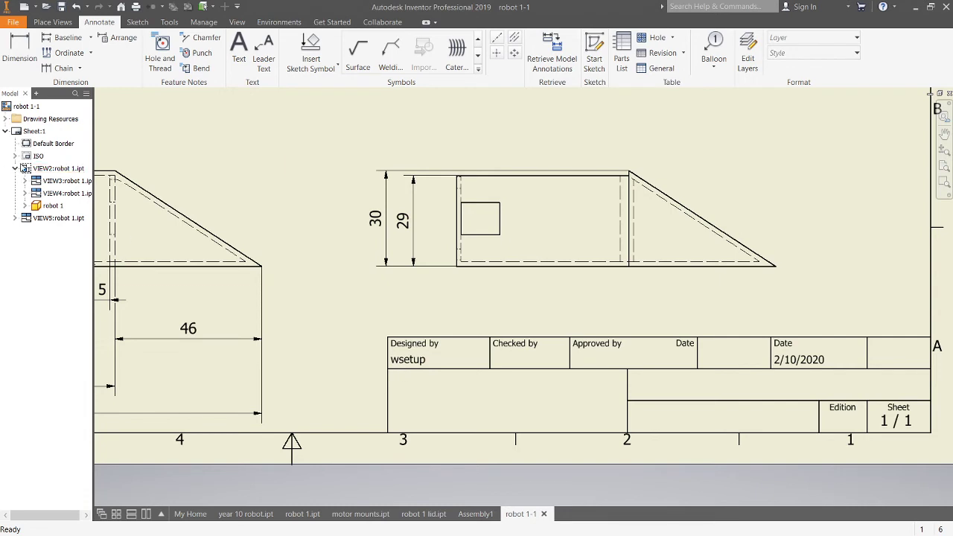
pyautogui.click(15, 156)
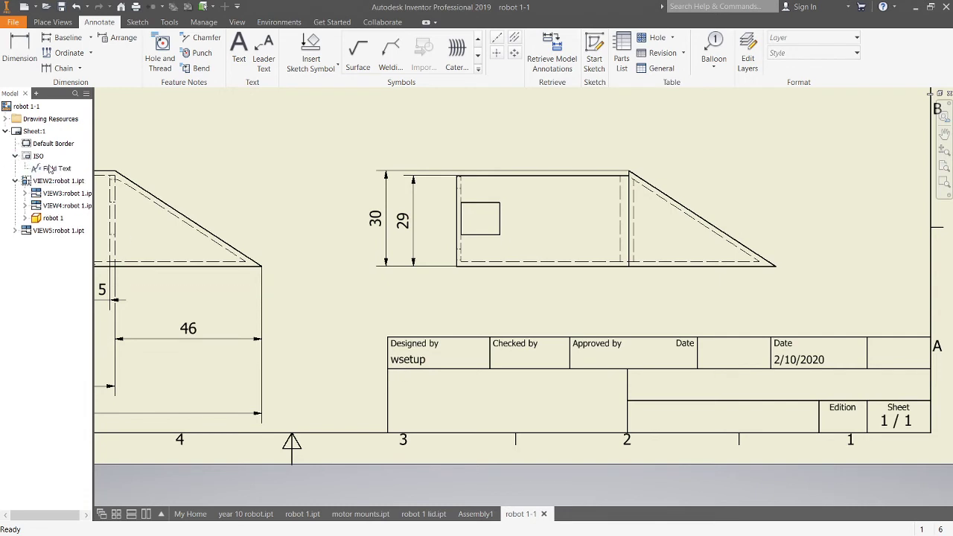
pyautogui.click(21, 136)
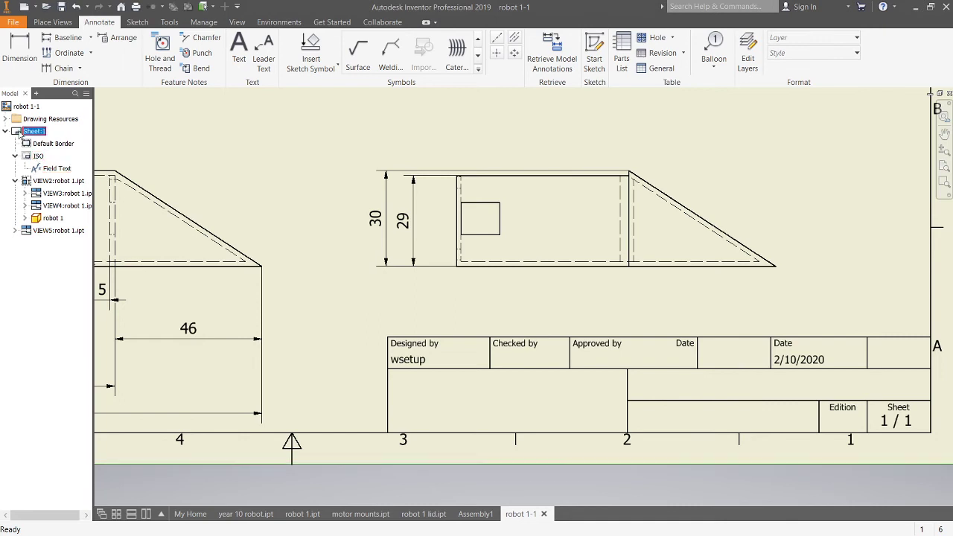
pyautogui.rightClick(18, 134)
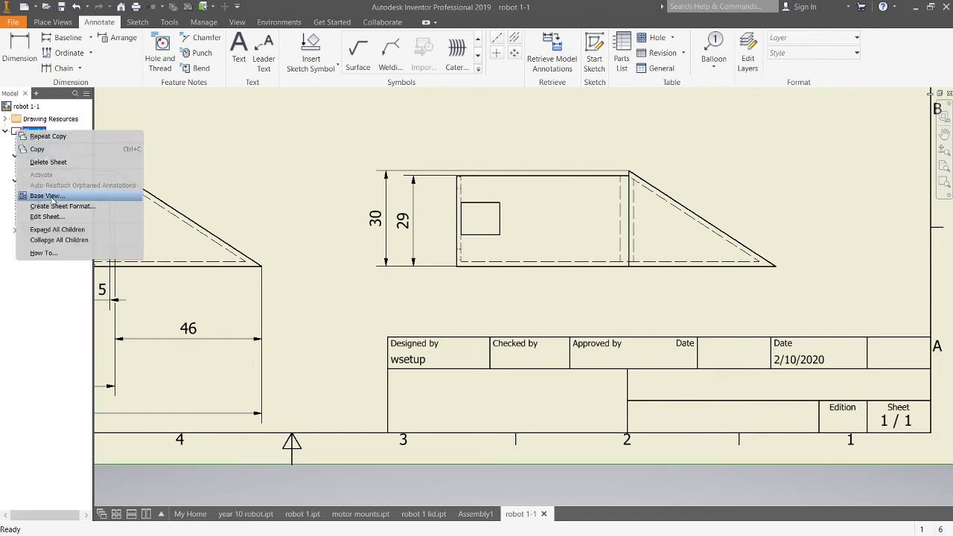
pyautogui.click(45, 217)
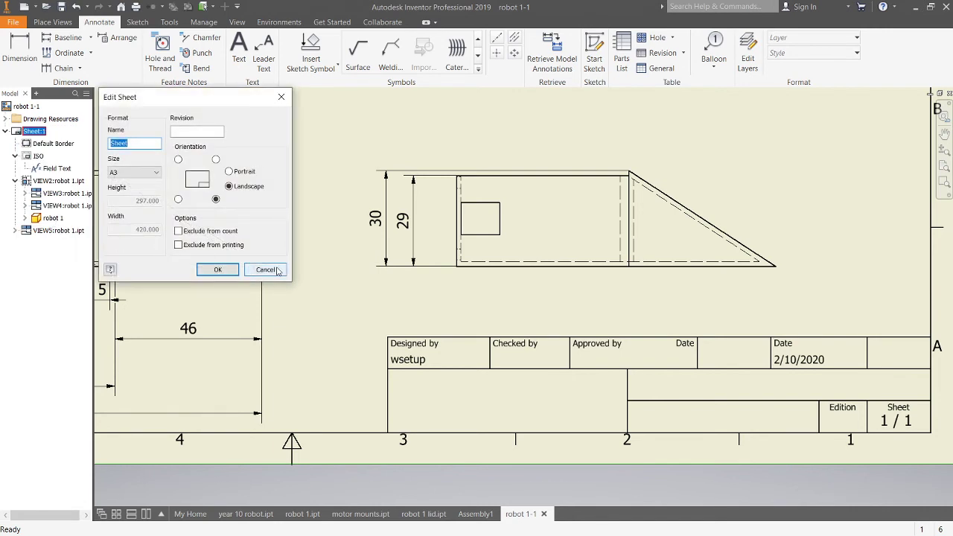
pyautogui.click(261, 270)
pyautogui.rightClick(31, 183)
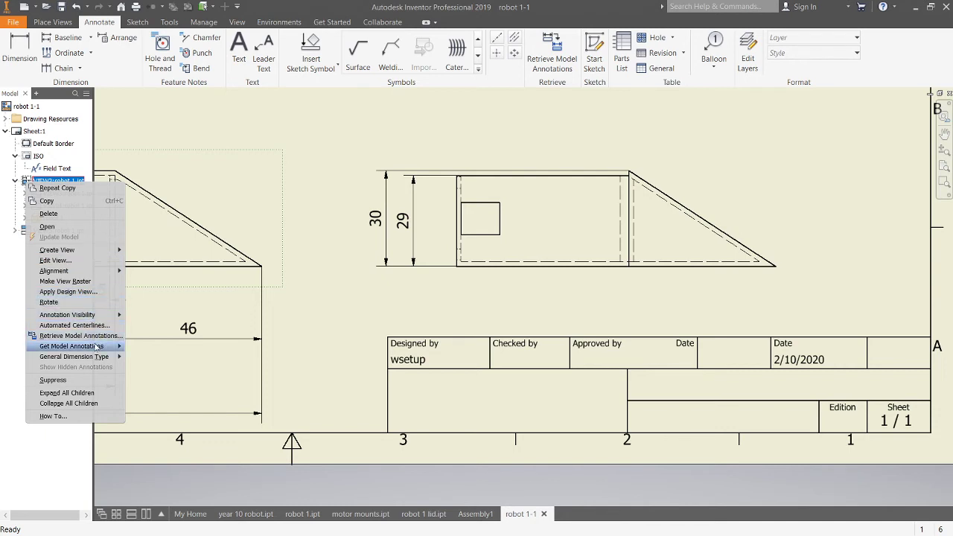
pyautogui.click(331, 376)
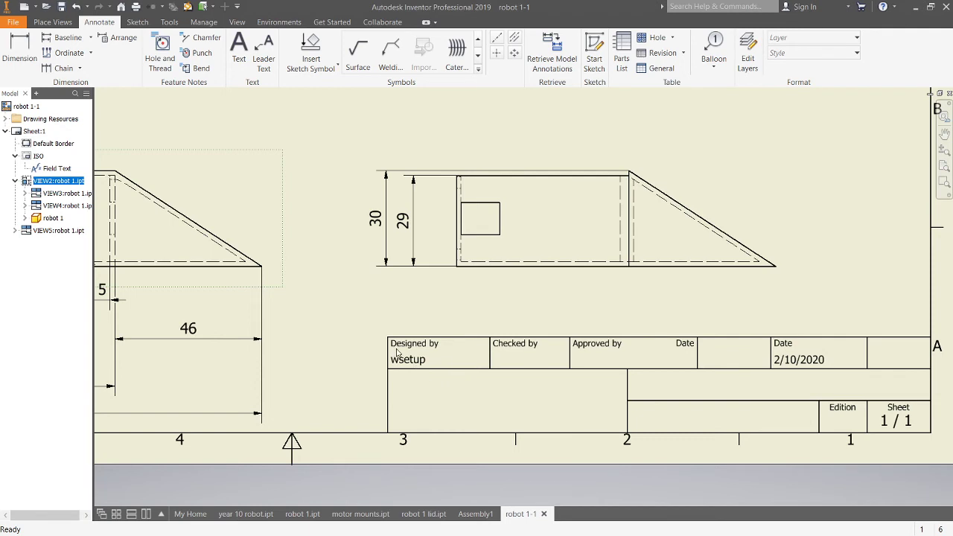
pyautogui.click(420, 364)
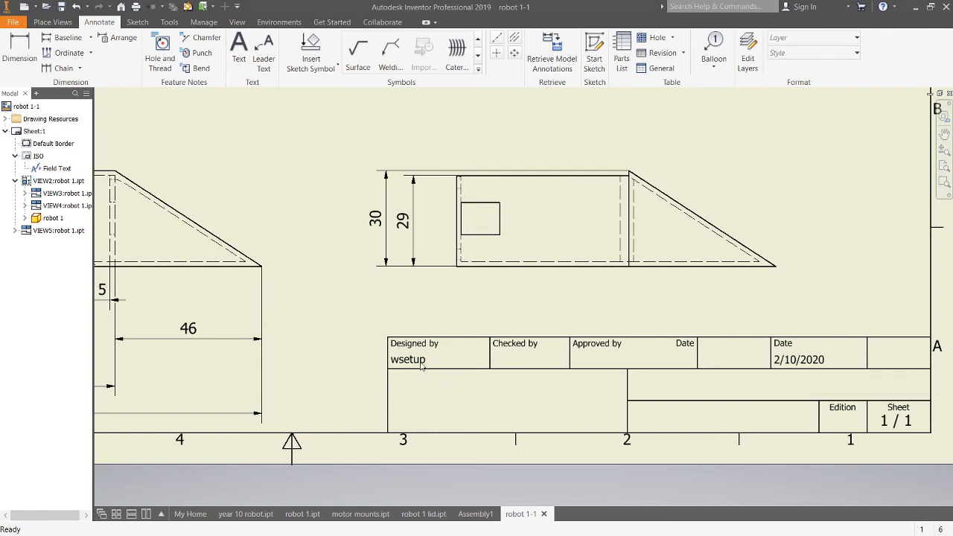
pyautogui.rightClick(348, 343)
pyautogui.click(349, 344)
pyautogui.scroll(-3, 417, 370)
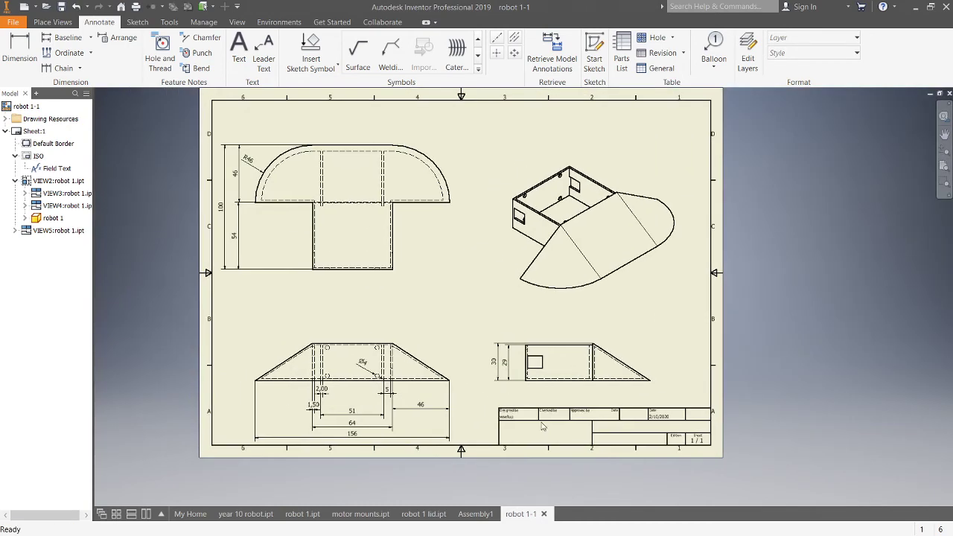
pyautogui.scroll(2, 506, 420)
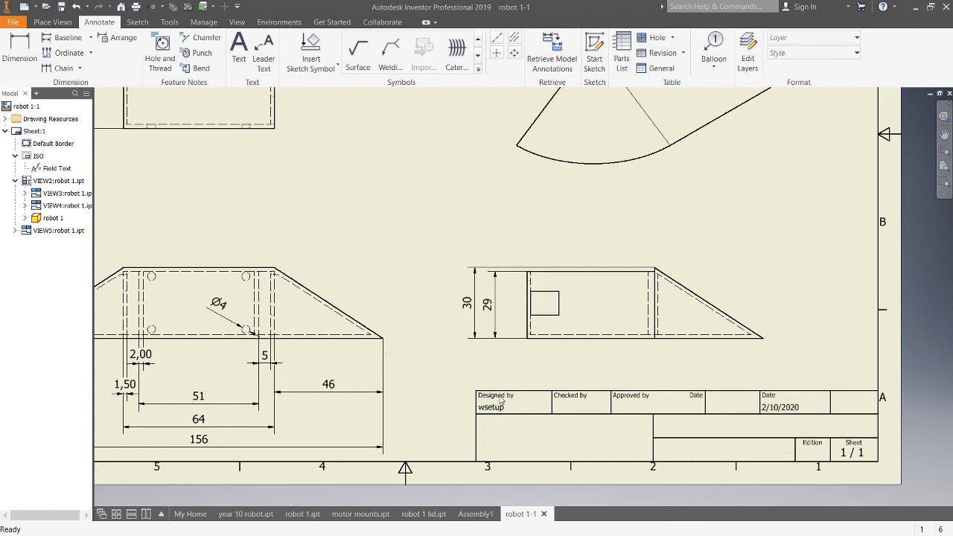
# - Edit the ISO title block definition, replacing the author field under Designed by with the designer's name, and save the edits to ISO
pyautogui.click(18, 134)
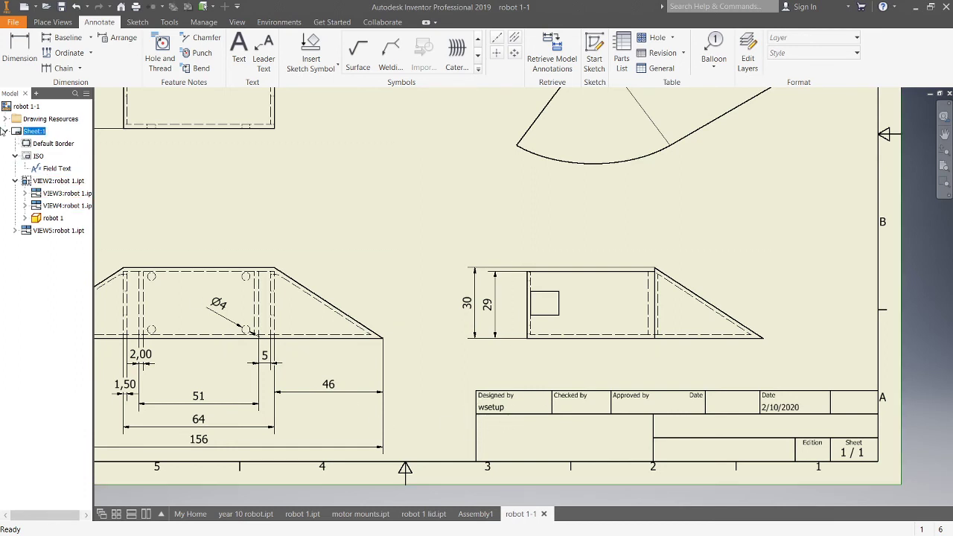
pyautogui.click(34, 156)
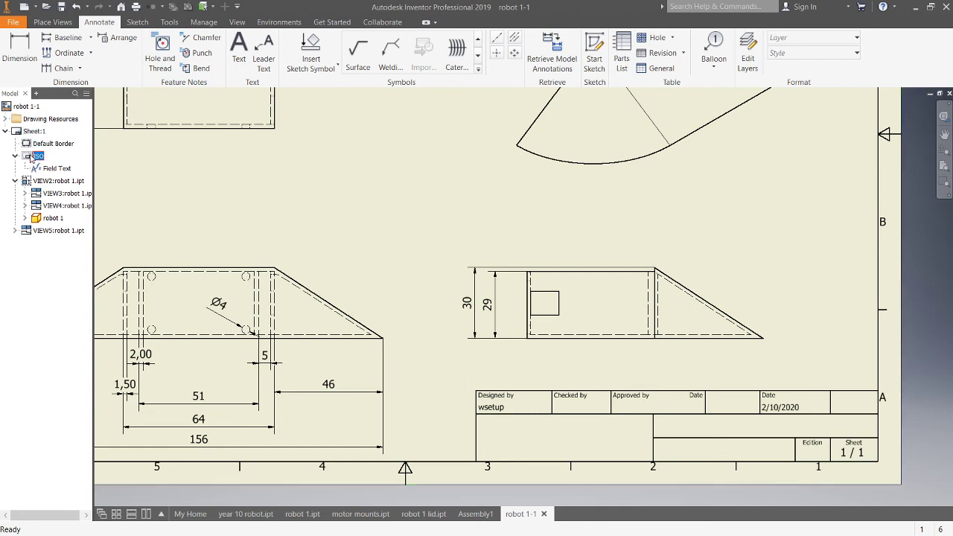
pyautogui.rightClick(27, 159)
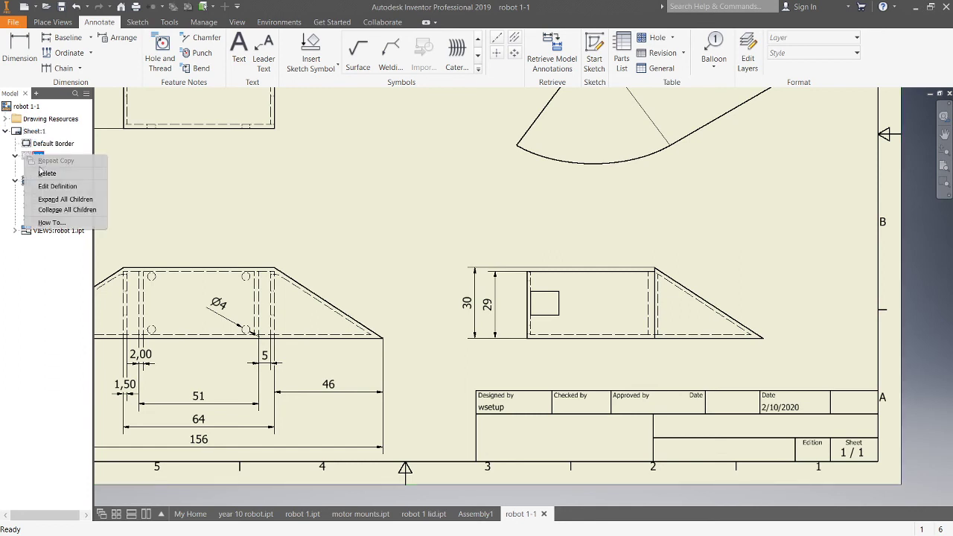
pyautogui.click(59, 186)
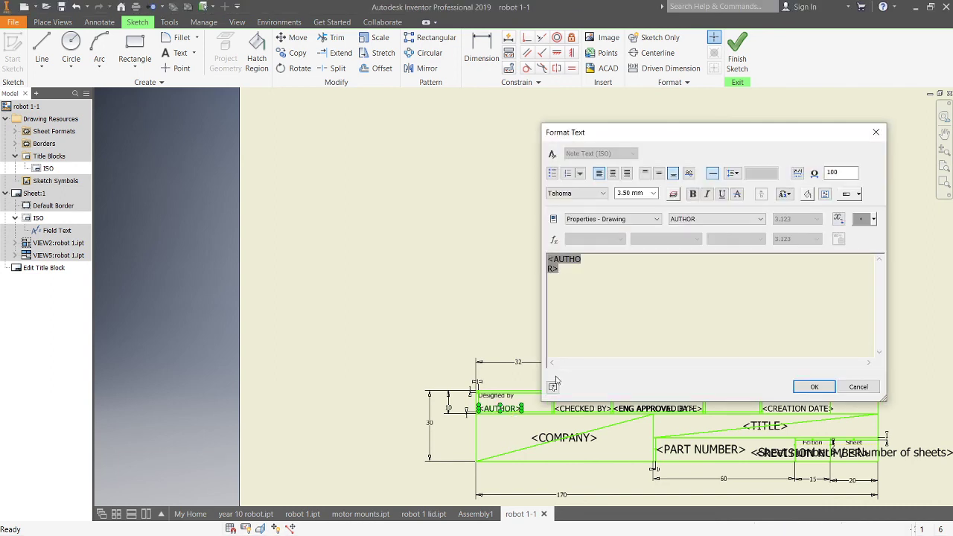
pyautogui.write('L')
pyautogui.press('BackSpace')
pyautogui.press('BackSpace')
pyautogui.write('L Soltes')
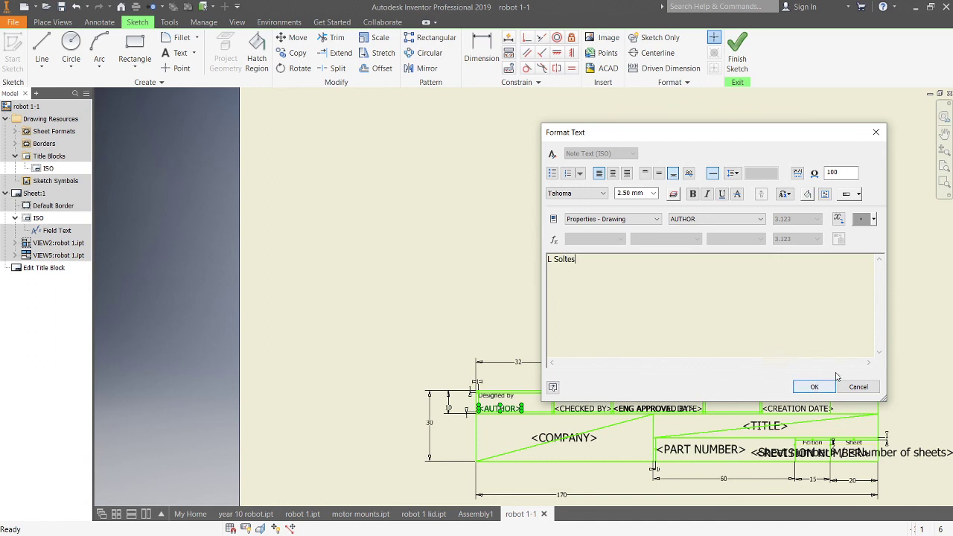
pyautogui.click(814, 388)
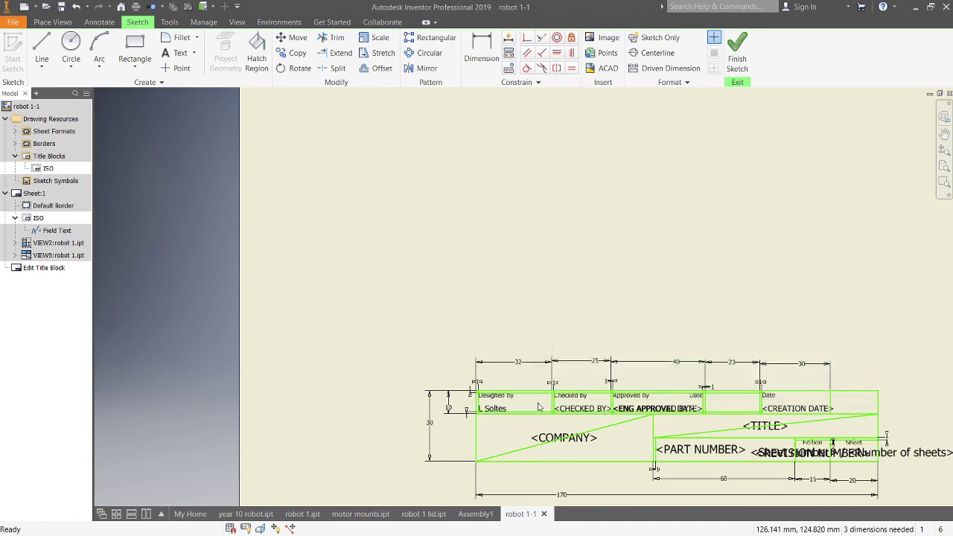
pyautogui.click(737, 52)
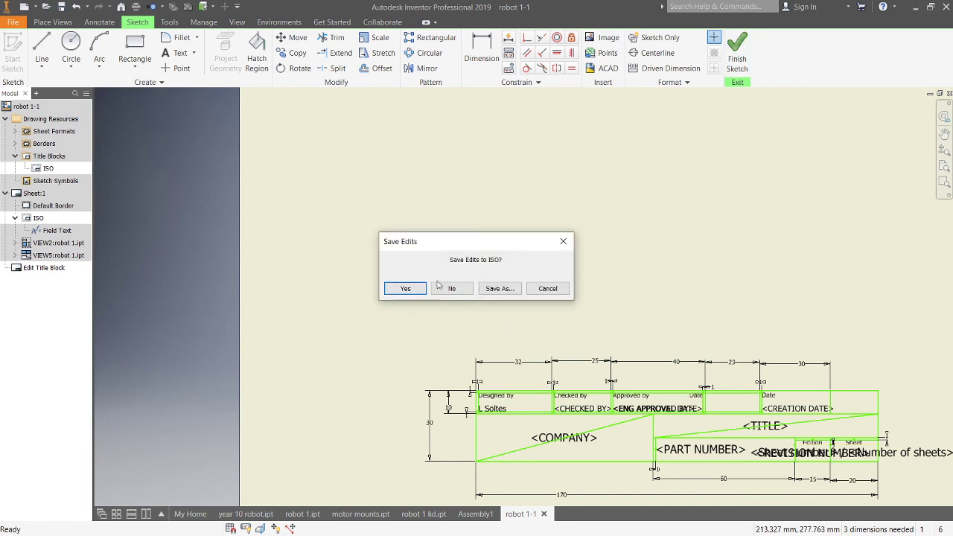
pyautogui.click(408, 290)
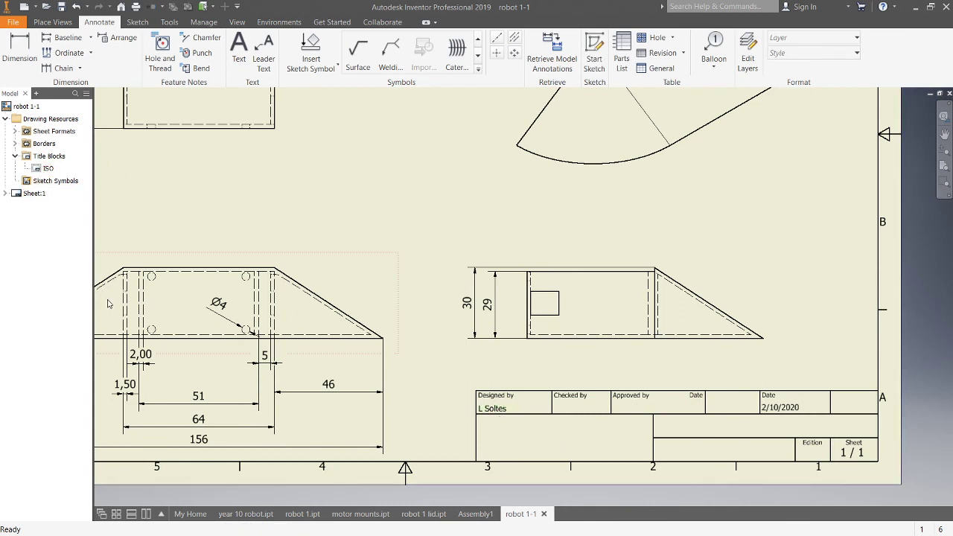
# - Examine the whole drawing sheet, checking its dimensioned views, isometric view and title block
pyautogui.scroll(3, 600, 367)
pyautogui.moveTo(630, 223)
pyautogui.mouseDown(button='middle')
pyautogui.moveTo(638, 301)
pyautogui.moveTo(646, 296)
pyautogui.mouseUp(button='middle')
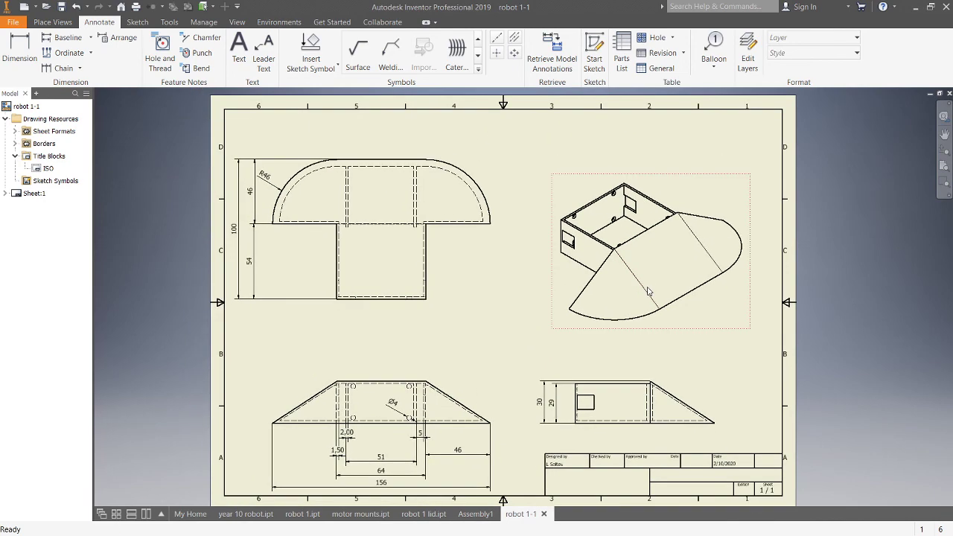
pyautogui.scroll(2, 684, 302)
pyautogui.scroll(-3, 718, 297)
pyautogui.moveTo(688, 353); pyautogui.dragTo(689, 352, button='middle')
pyautogui.scroll(4, 692, 346)
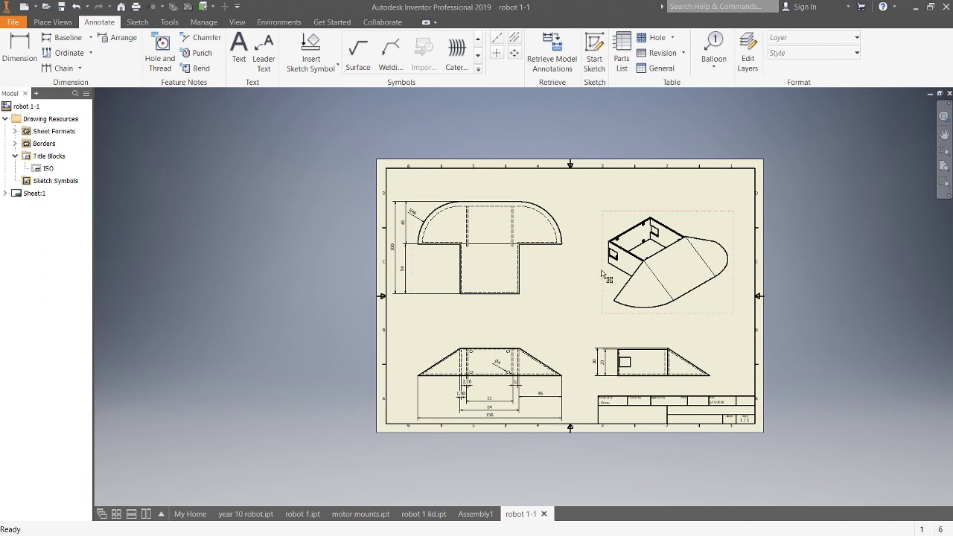
pyautogui.scroll(2, 658, 292)
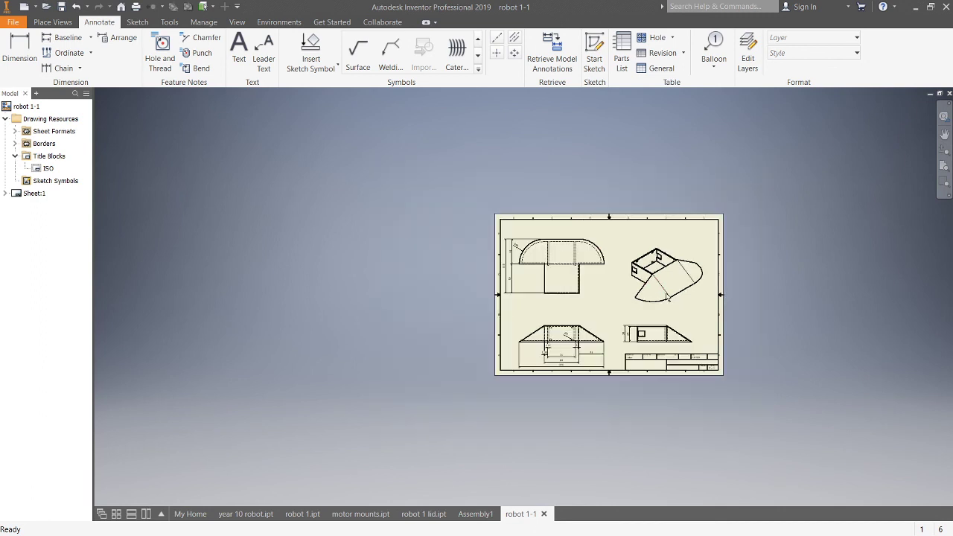
pyautogui.scroll(-3, 670, 296)
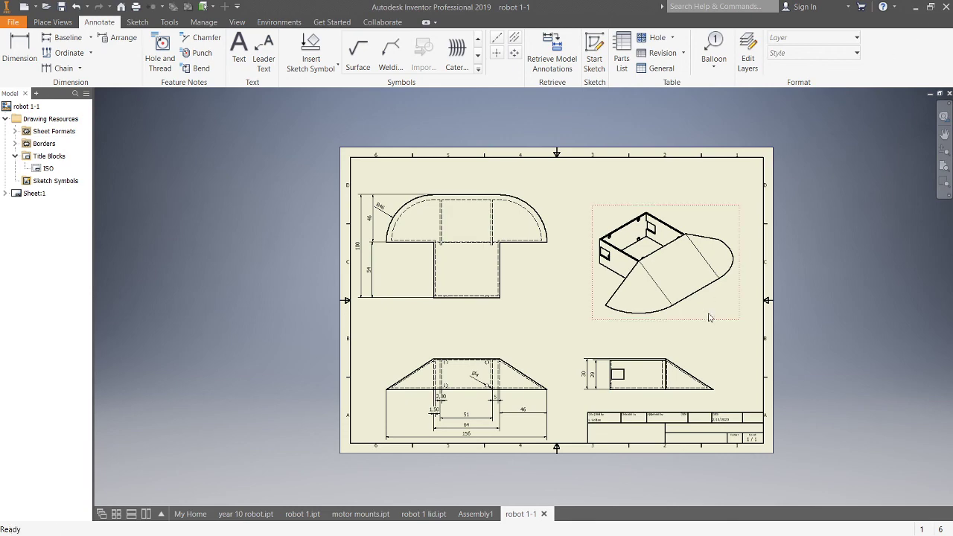
pyautogui.hotkey('alt', 'Tab')
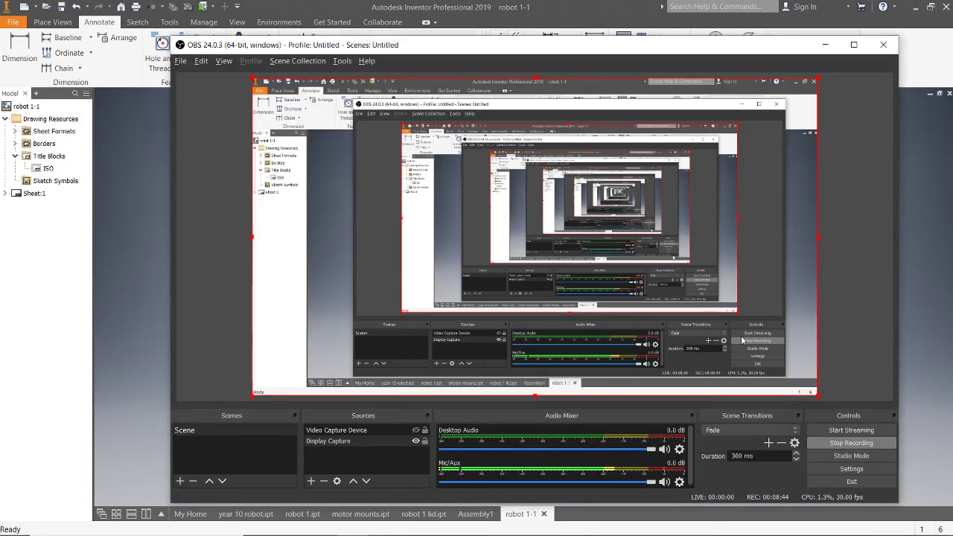